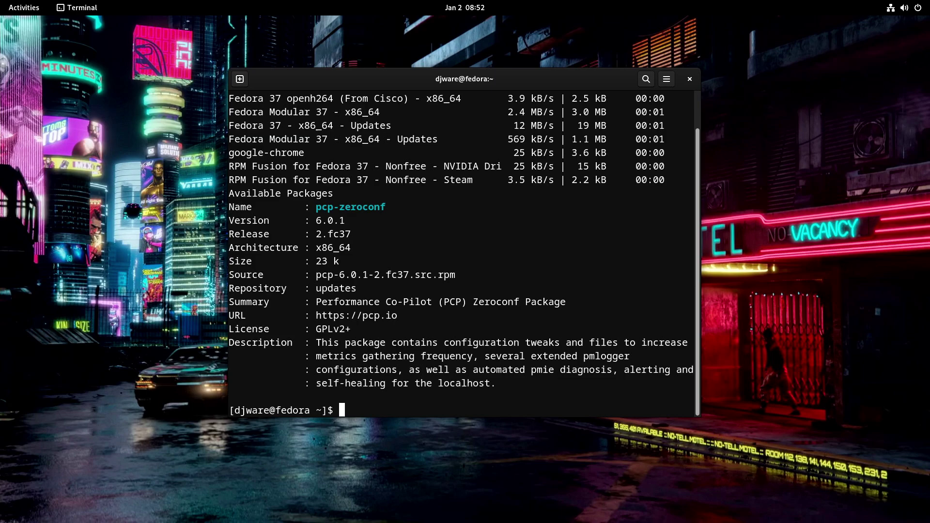
# - Install pcp-zeroconf with 'sudo dnf install pcp-zeroconf -y', entering the sudo password
pyautogui.write('sudo dnf install pcp')
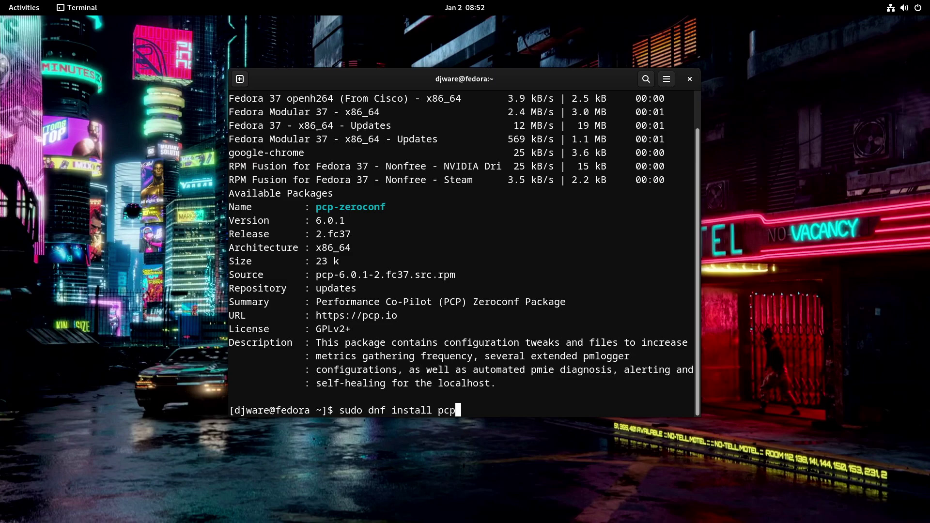
pyautogui.write('-zeroconf -y')
pyautogui.press('Return')
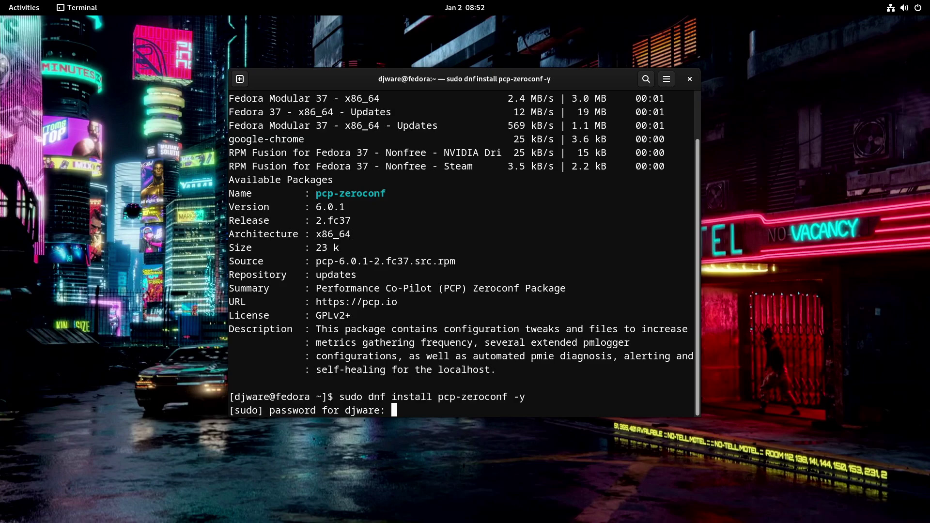
pyautogui.press('Return')
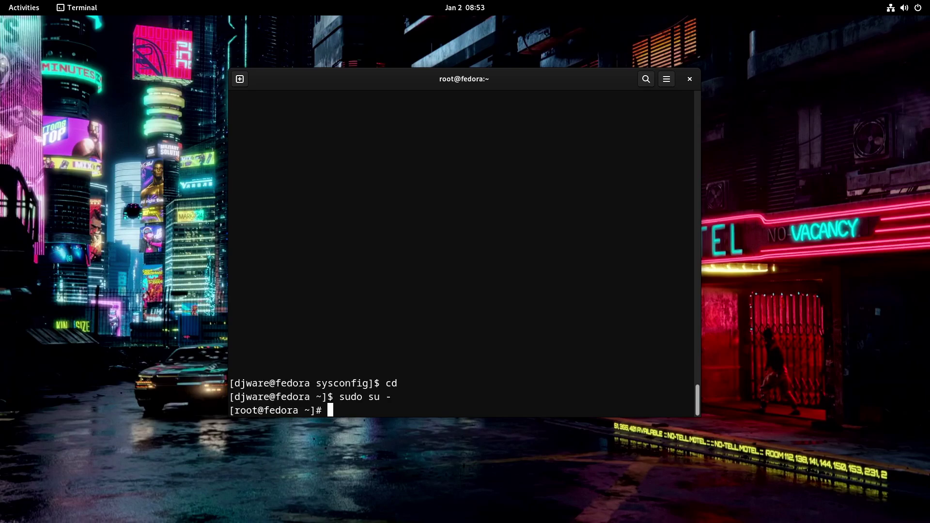
# - Check the pmcd service status, correcting the misspelled 'pcmd' to 'pmcd'
pyautogui.write('systemctl status p')
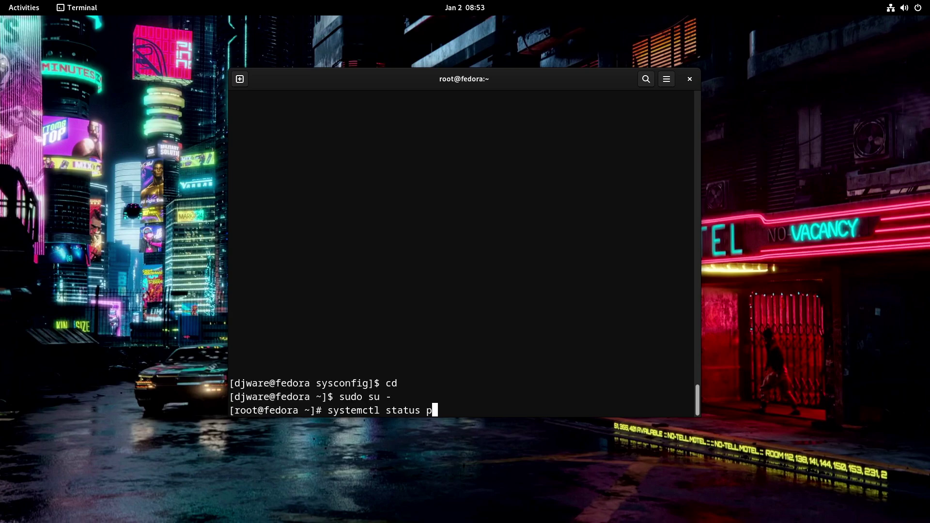
pyautogui.write('cmd')
pyautogui.press('Return')
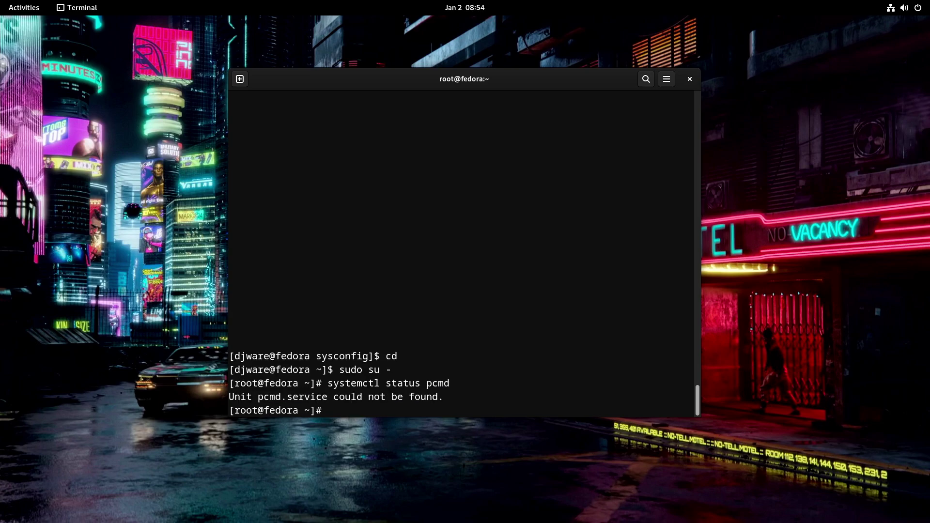
pyautogui.press('Up')
pyautogui.press('Left')
pyautogui.press('Left')
pyautogui.press('Left')
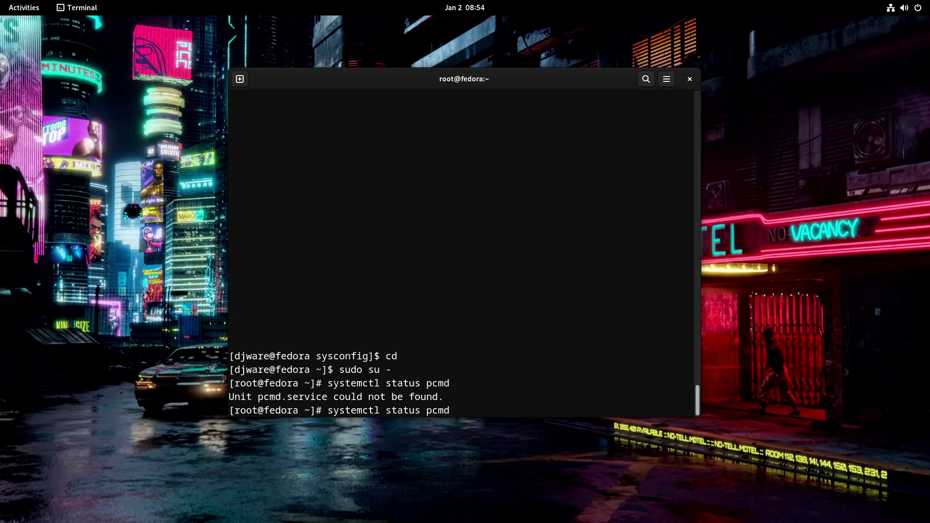
pyautogui.press('BackSpace')
pyautogui.press('BackSpace')
pyautogui.write('mc')
pyautogui.press('Return')
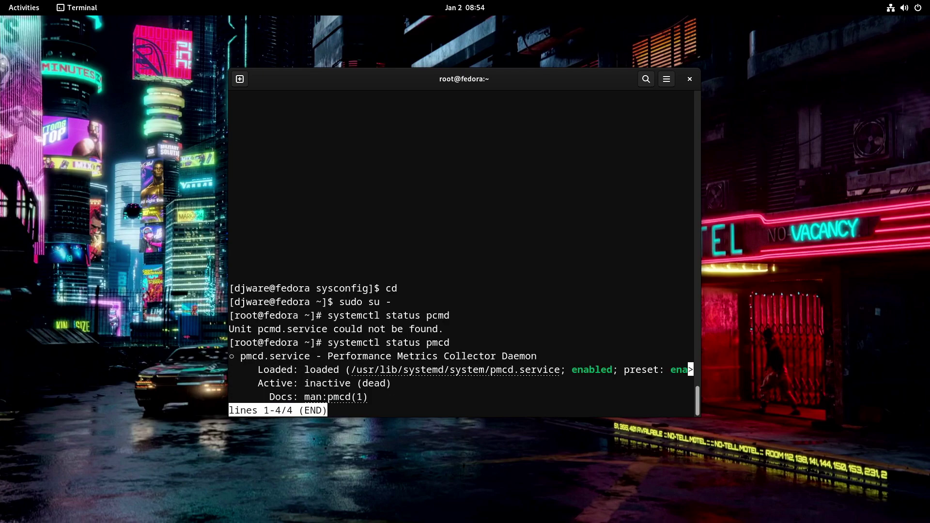
# - Start pmcd with 'sudo systemctl start pmcd' and confirm it is now running
pyautogui.write('q')
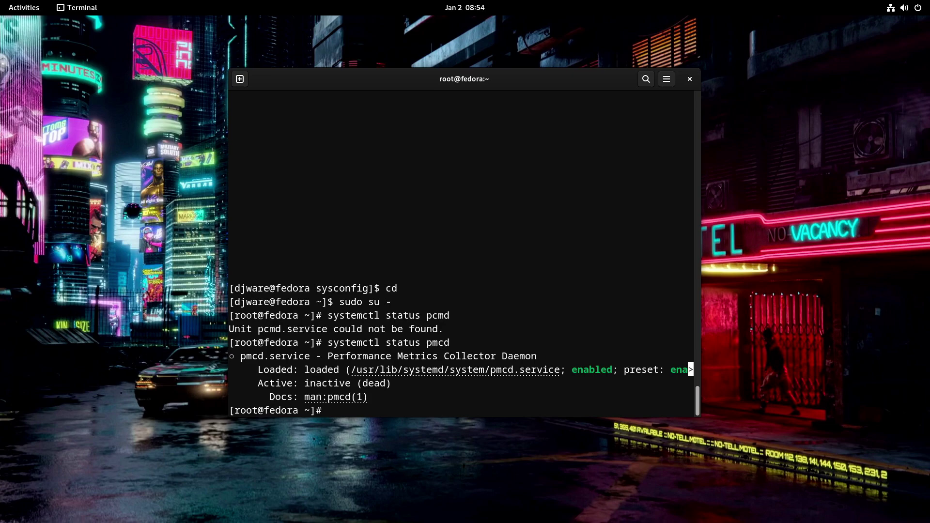
pyautogui.write('sudo systemctl start p')
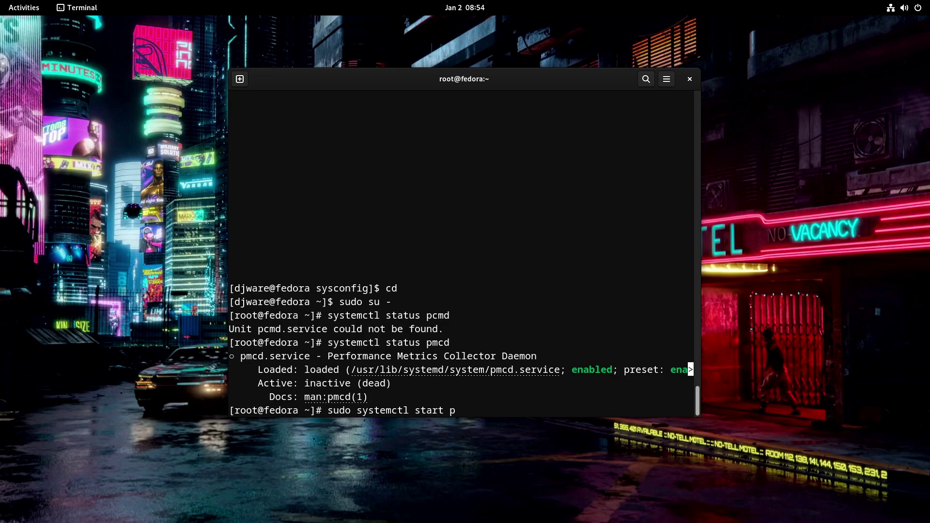
pyautogui.write('mcd')
pyautogui.press('Return')
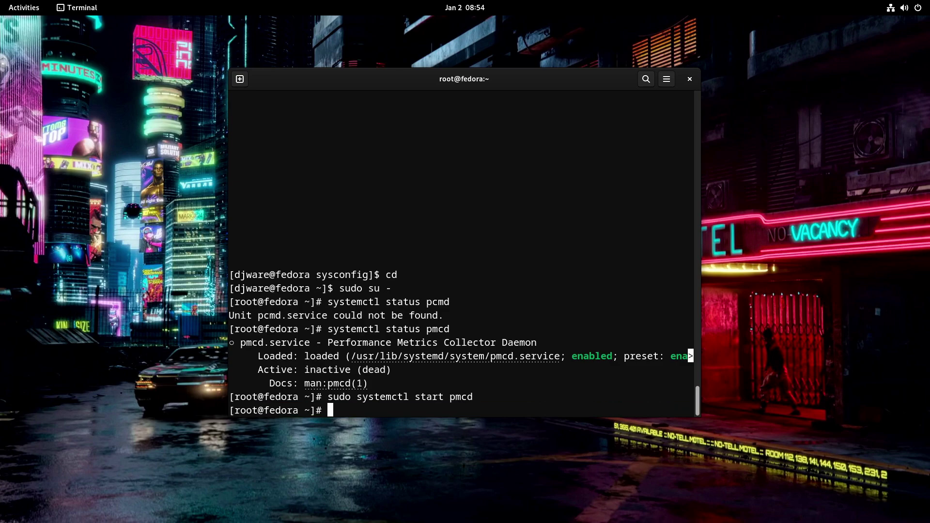
pyautogui.press('Up')
pyautogui.press('Up')
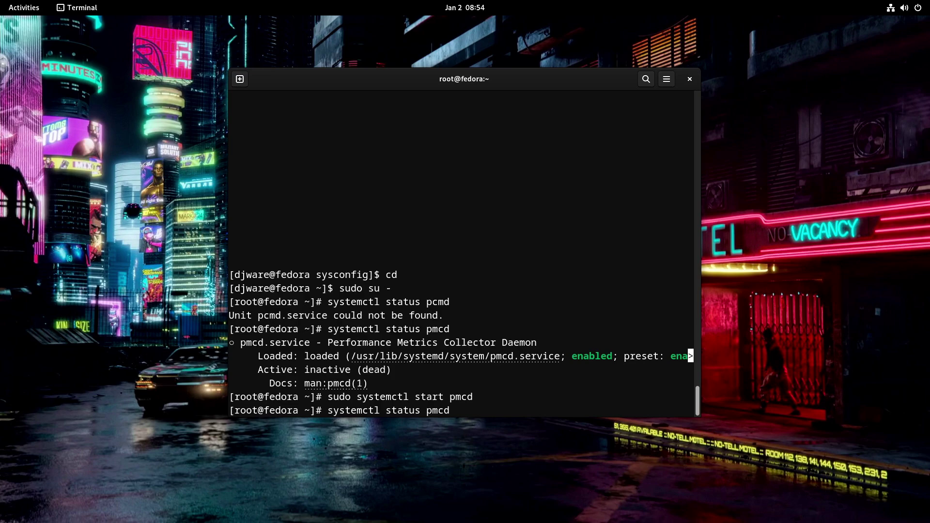
pyautogui.press('Return')
pyautogui.press('q')
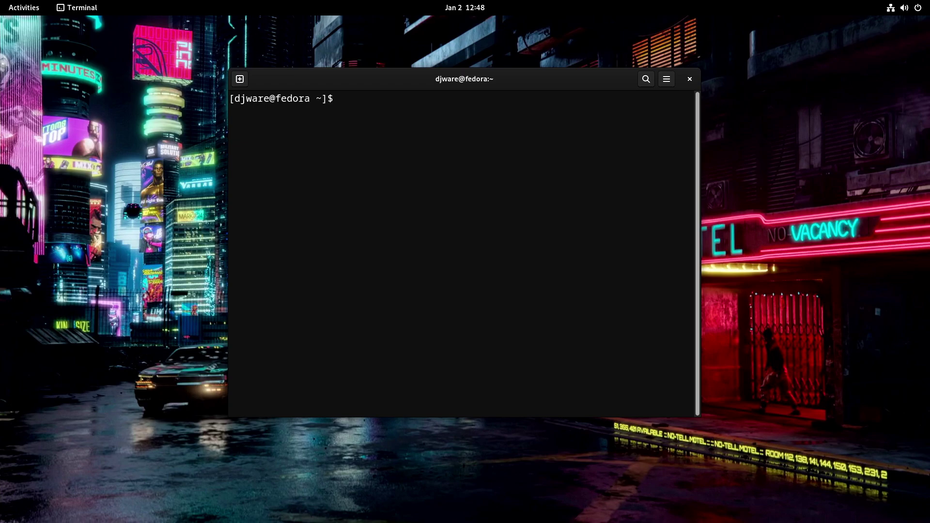
# - Count PCP metrics with 'pminfo | wc -l', list five kernel metrics, and sample kernel.all.load five times
pyautogui.write('pminfo | wc -l')
pyautogui.press('Return')
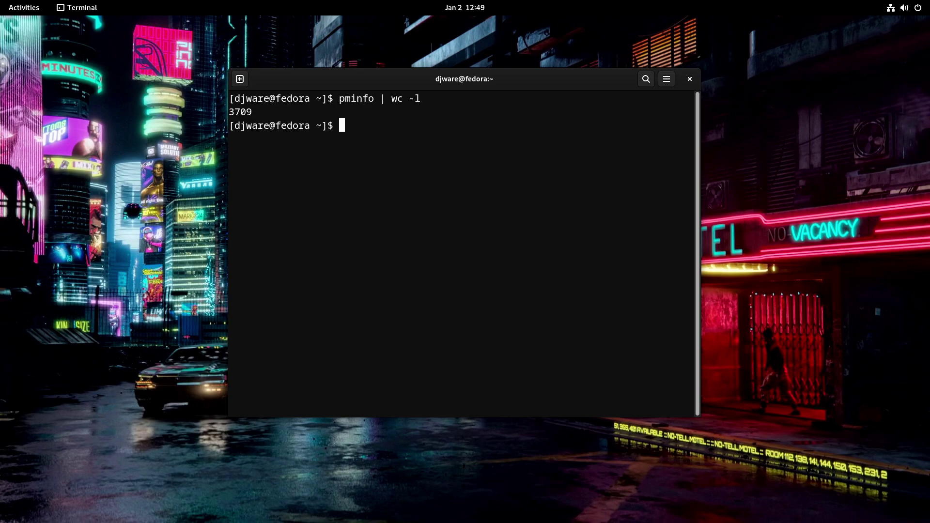
pyautogui.write('pminfo | grep kernel |')
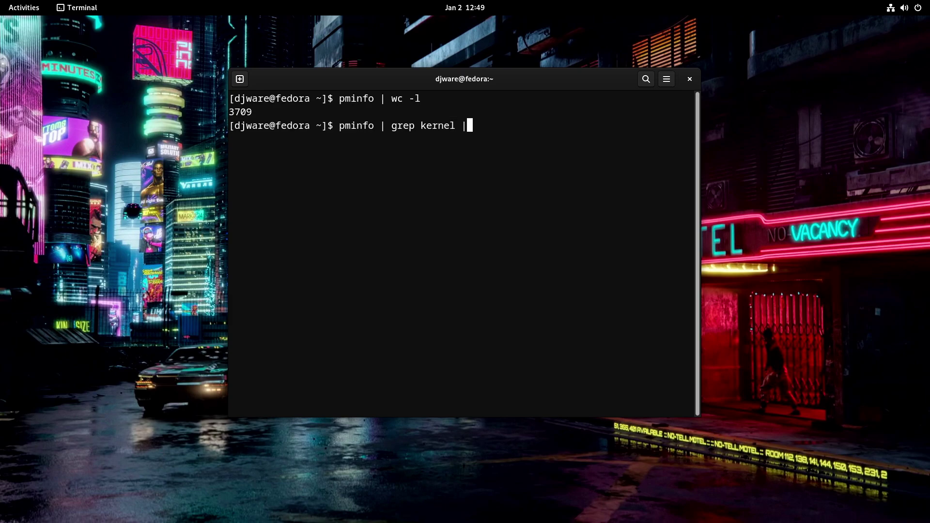
pyautogui.write(' head -n 5')
pyautogui.press('Return')
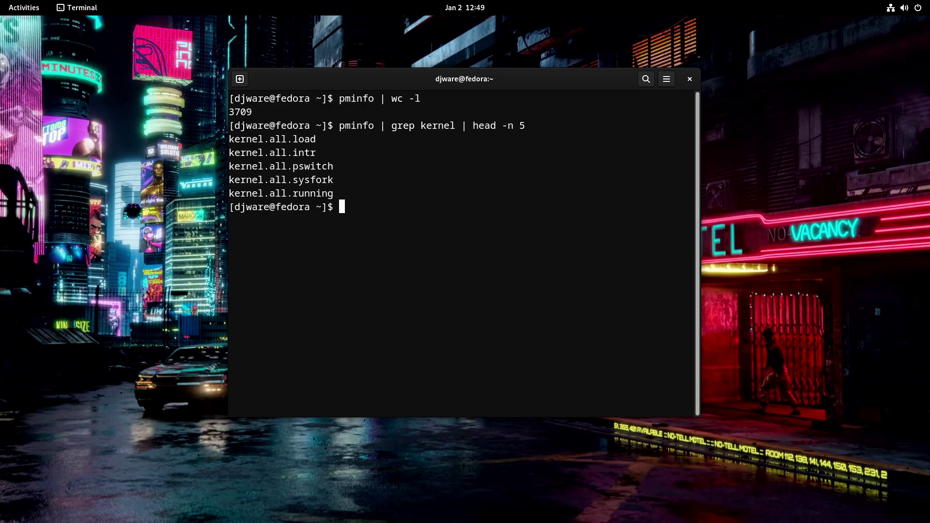
pyautogui.write('pmrep kernel.all.load -s 5')
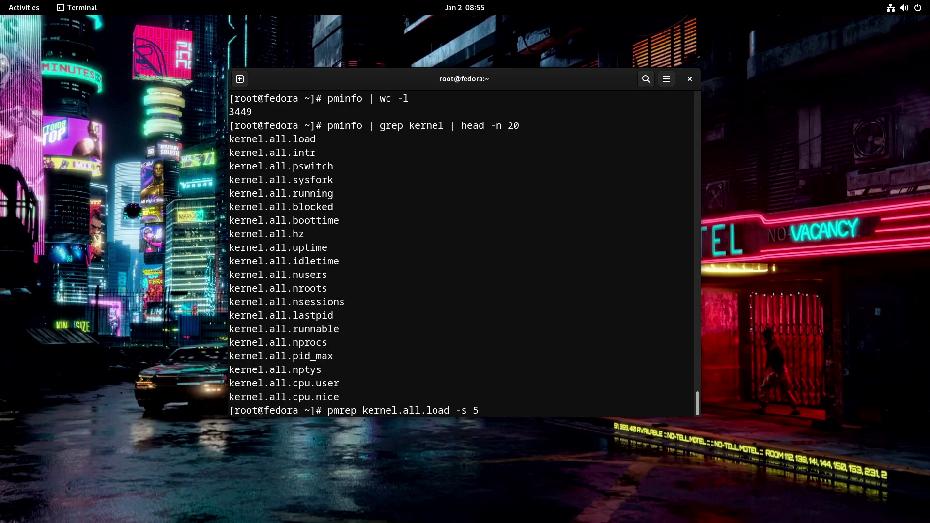
pyautogui.press('Return')
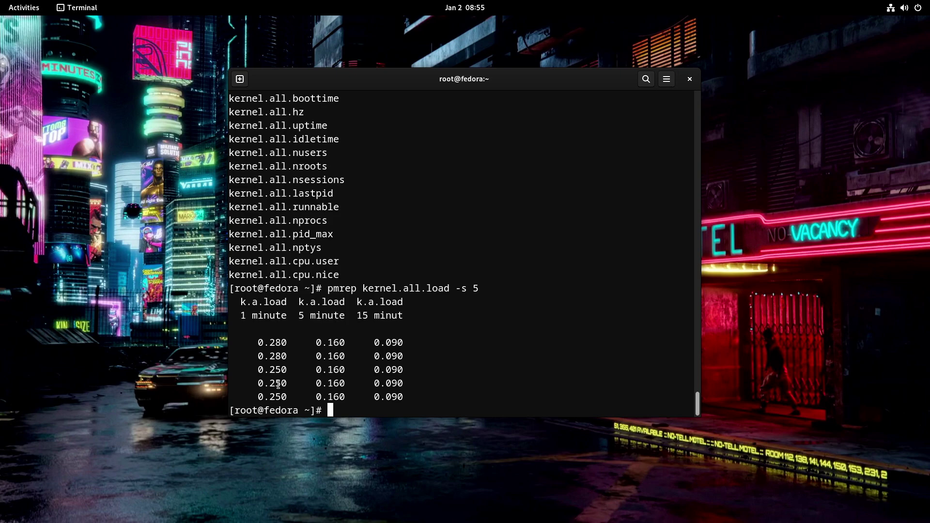
# - Run top and note its load averages 0.20, 0.15 and 0.09
pyautogui.write('hto[')
pyautogui.press('BackSpace')
pyautogui.press('BackSpace')
pyautogui.press('BackSpace')
pyautogui.press('BackSpace')
pyautogui.write('top')
pyautogui.press('Return')
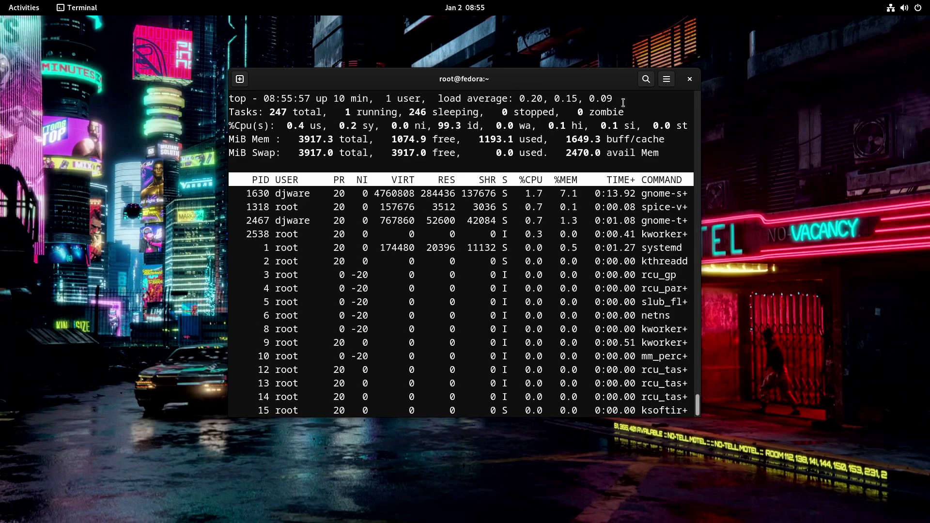
pyautogui.moveTo(523, 99); pyautogui.dragTo(613, 100)
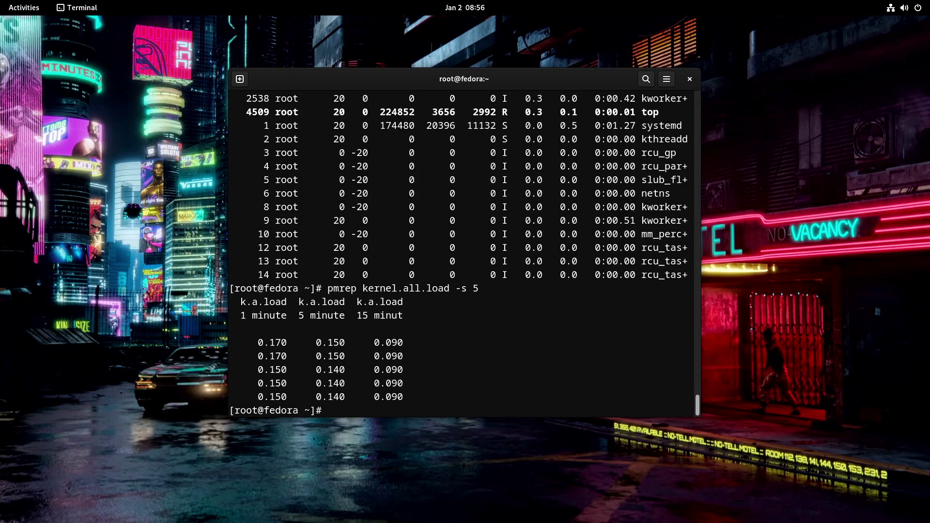
# - Rerun 'pmrep kernel.all.load' without '-s 5' to stream samples continuously
pyautogui.press('Up')
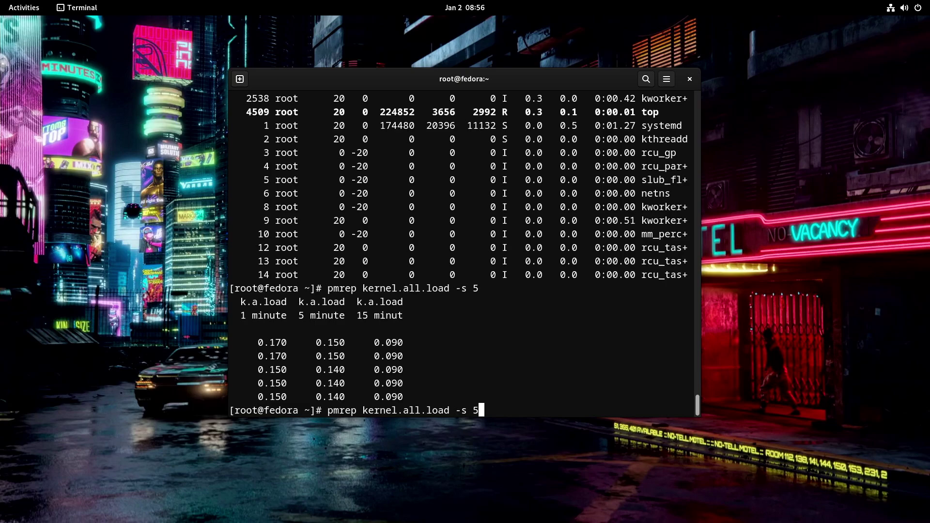
pyautogui.press('BackSpace')
pyautogui.press('BackSpace')
pyautogui.press('BackSpace')
pyautogui.press('Return')
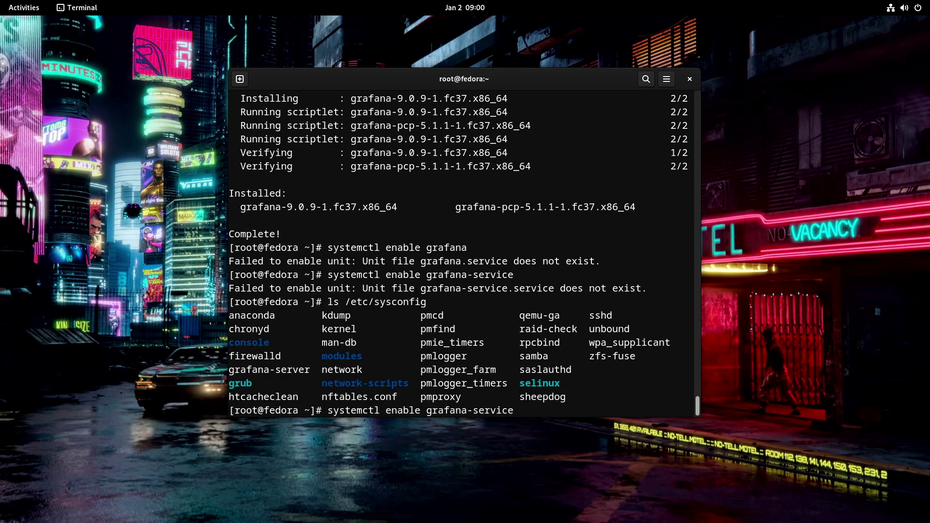
# - Enable grafana-server at boot and start it with systemctl
pyautogui.press('BackSpace')
pyautogui.press('BackSpace')
pyautogui.press('BackSpace')
pyautogui.write('er')
pyautogui.press('Return')
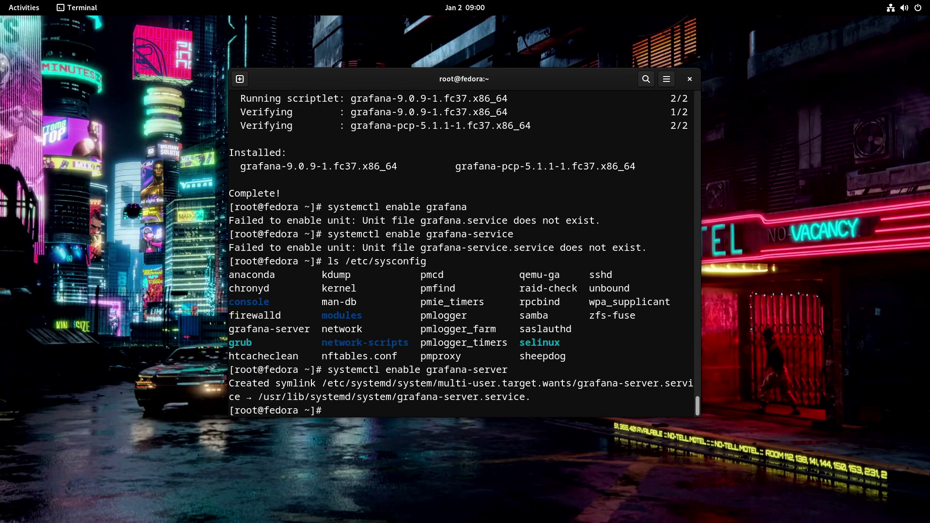
pyautogui.press('Up')
pyautogui.press('Left')
pyautogui.press('Left')
pyautogui.press('Left')
pyautogui.press('Left')
pyautogui.press('Left')
pyautogui.press('Left')
pyautogui.press('Left')
pyautogui.press('Left')
pyautogui.press('Left')
pyautogui.press('Left')
pyautogui.press('Left')
pyautogui.press('Left')
pyautogui.press('Left')
pyautogui.press('Left')
pyautogui.press('Left')
pyautogui.press('Left')
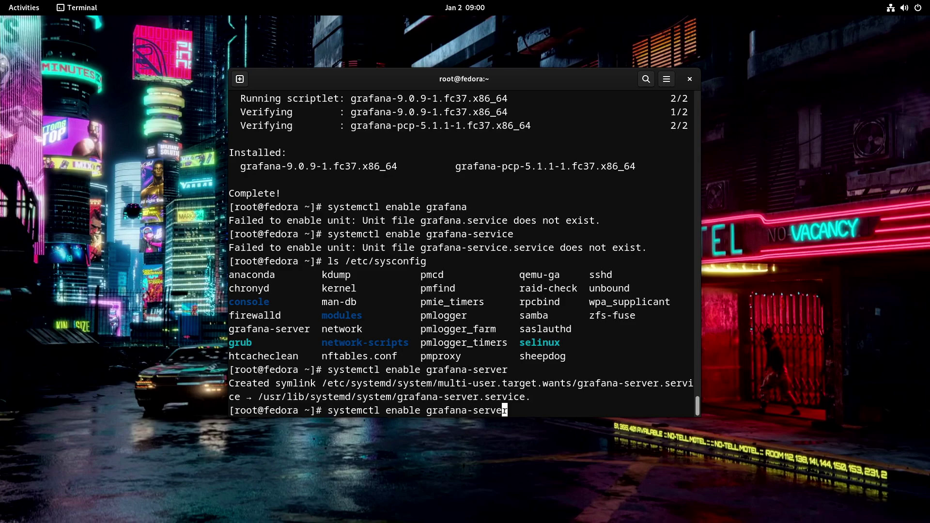
pyautogui.press('Right')
pyautogui.press('BackSpace')
pyautogui.press('BackSpace')
pyautogui.press('BackSpace')
pyautogui.press('BackSpace')
pyautogui.press('BackSpace')
pyautogui.press('BackSpace')
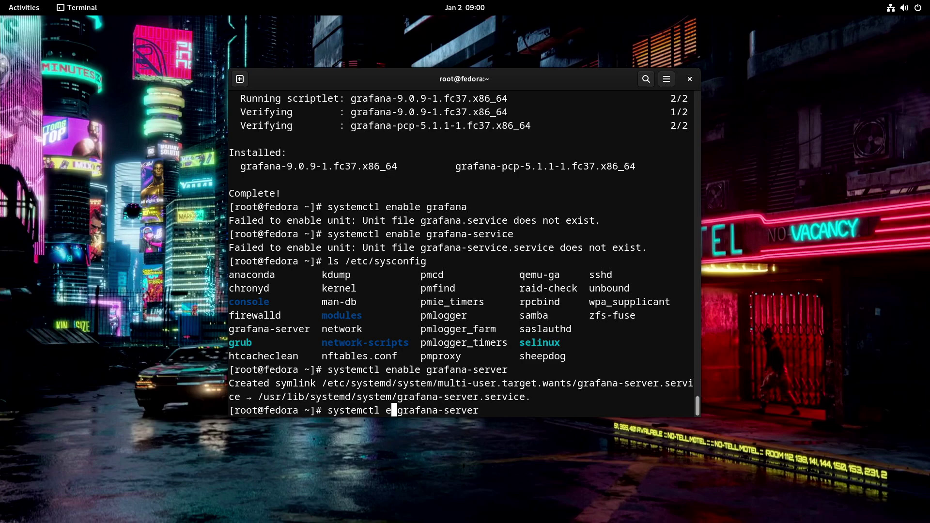
pyautogui.write('start')
pyautogui.press('Return')
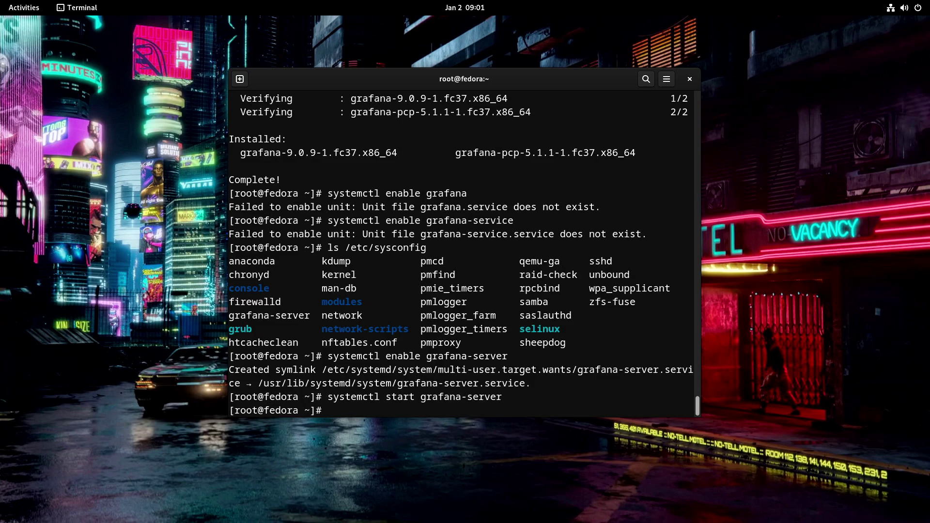
# - Permanently add the grafana service to the firewall and reload the firewall rules
pyautogui.write('firewall-cmd --add')
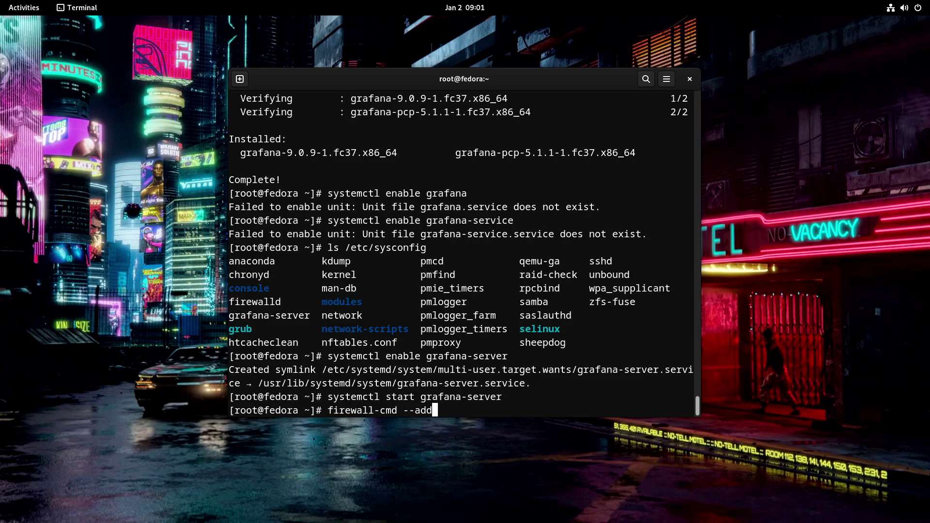
pyautogui.write('-service grafana --perme')
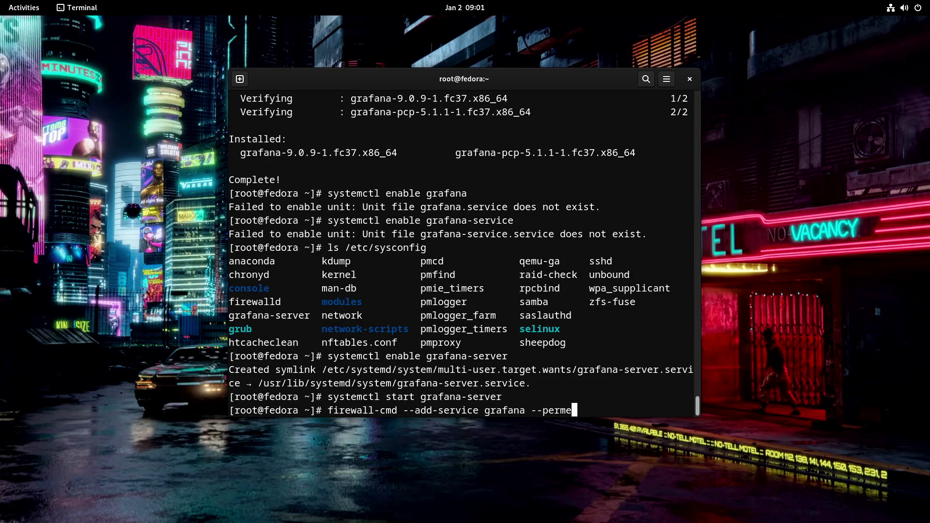
pyautogui.write('nent')
pyautogui.press('BackSpace')
pyautogui.press('BackSpace')
pyautogui.press('BackSpace')
pyautogui.press('BackSpace')
pyautogui.press('BackSpace')
pyautogui.write('anent')
pyautogui.press('Return')
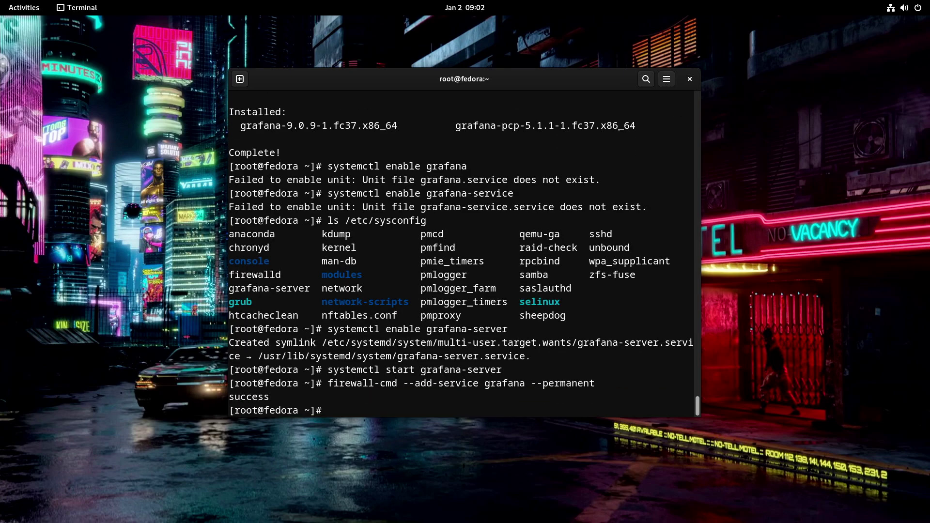
pyautogui.write('firewall-cmd --reload')
pyautogui.press('Return')
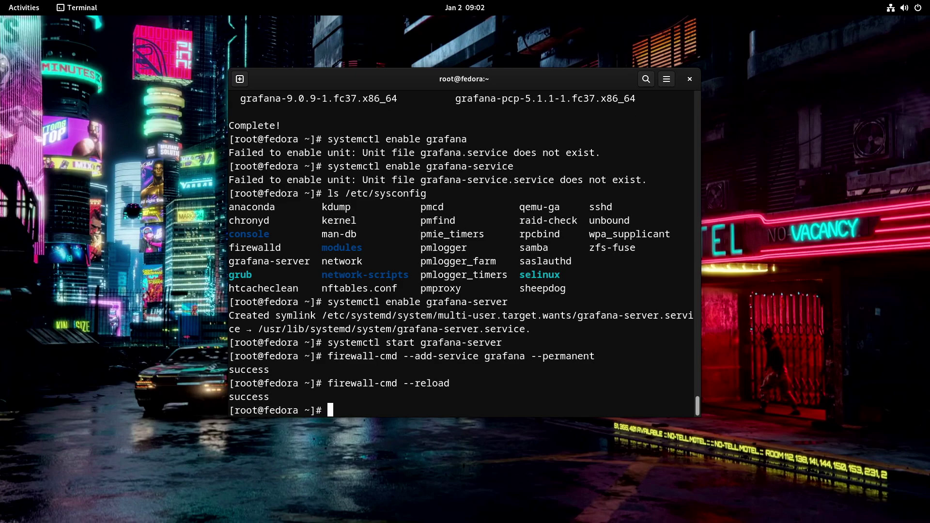
pyautogui.click(23, 9)
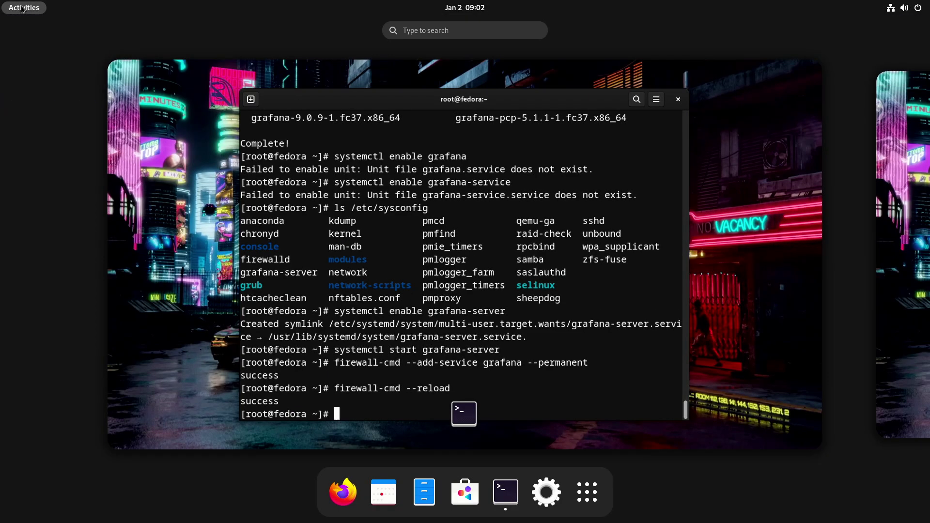
pyautogui.click(344, 488)
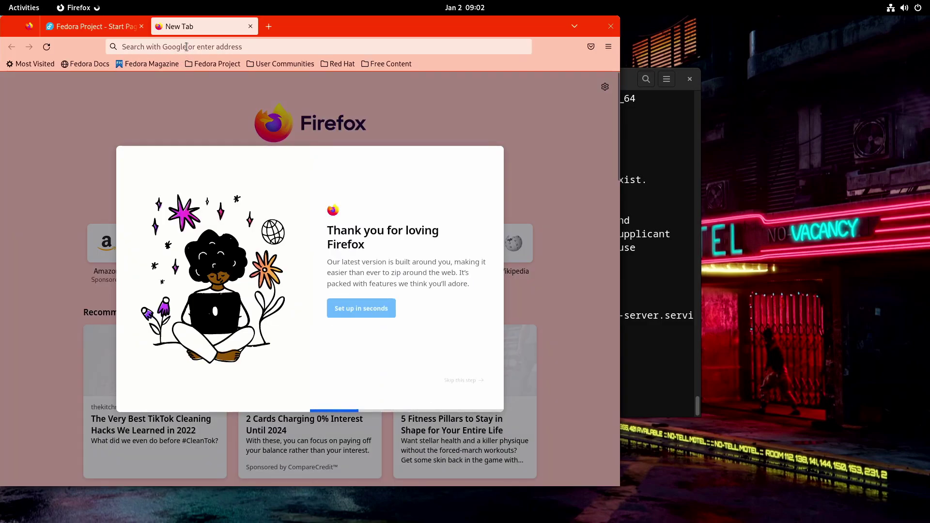
pyautogui.click(185, 47)
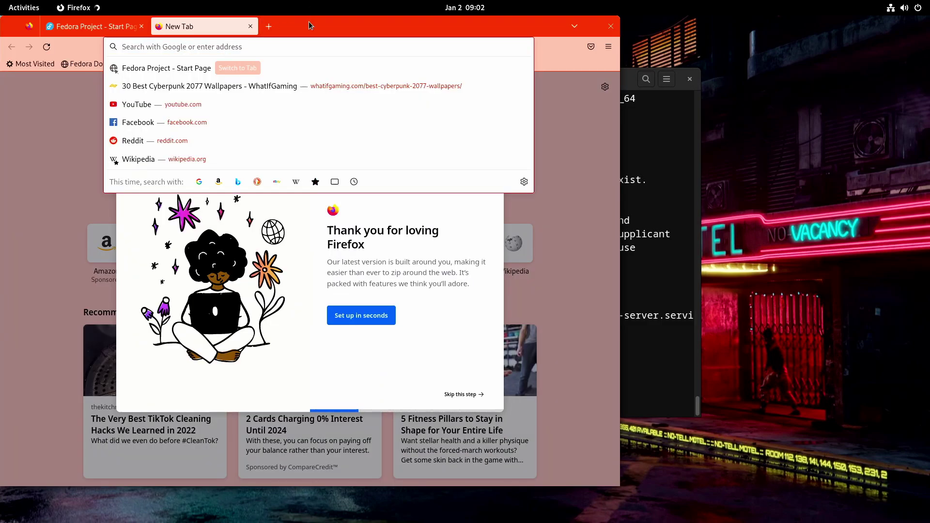
pyautogui.write('local')
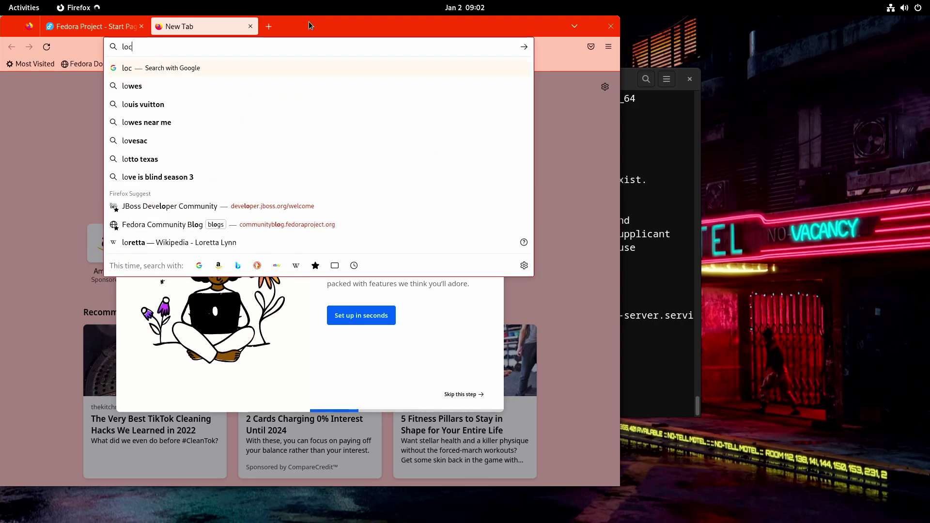
pyautogui.press('BackSpace')
pyautogui.press('BackSpace')
pyautogui.press('BackSpace')
pyautogui.press('BackSpace')
pyautogui.press('BackSpace')
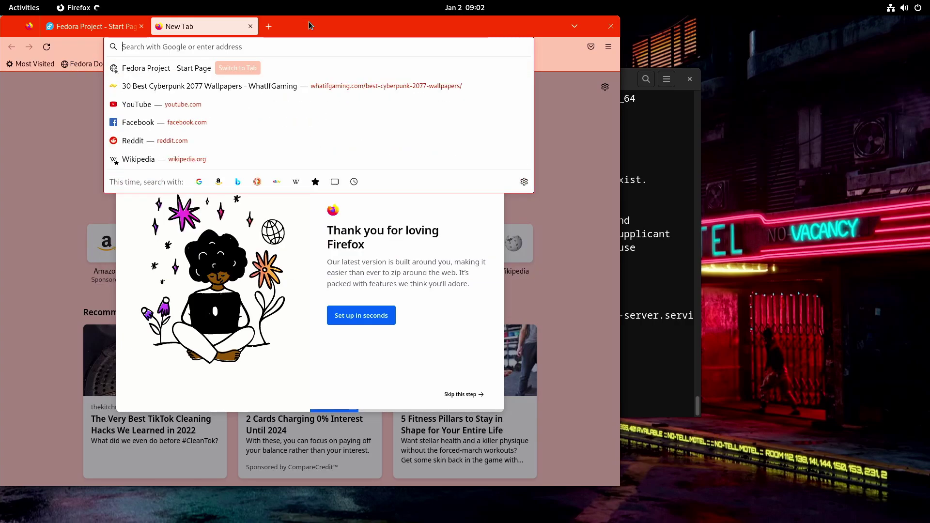
pyautogui.write('http://locl')
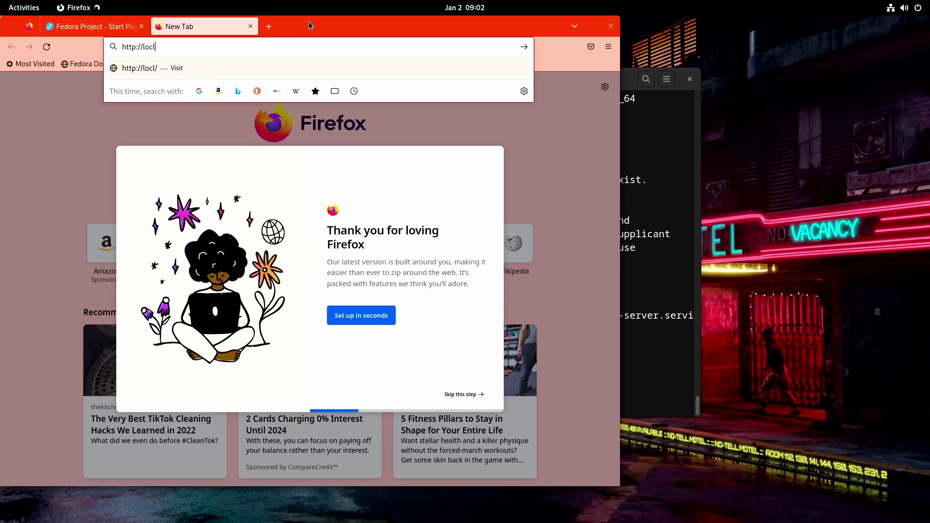
pyautogui.press('BackSpace')
pyautogui.write('alhost:3000')
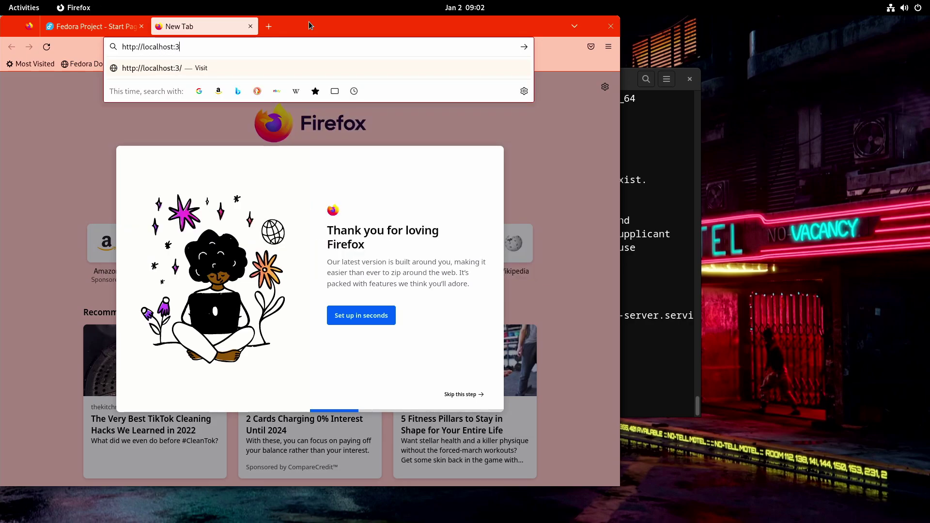
pyautogui.press('Return')
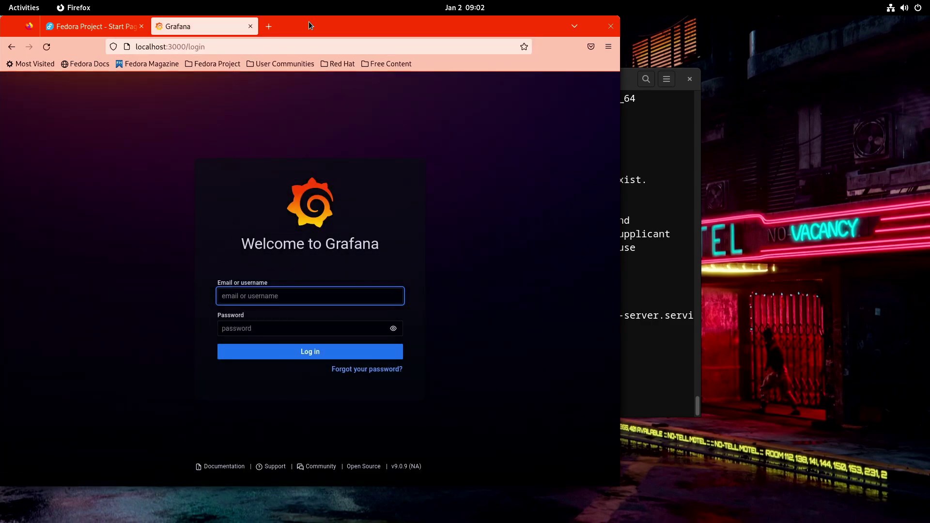
# - Log in with the admin username and password, dismissing Firefox's save-login prompt
pyautogui.write('admin')
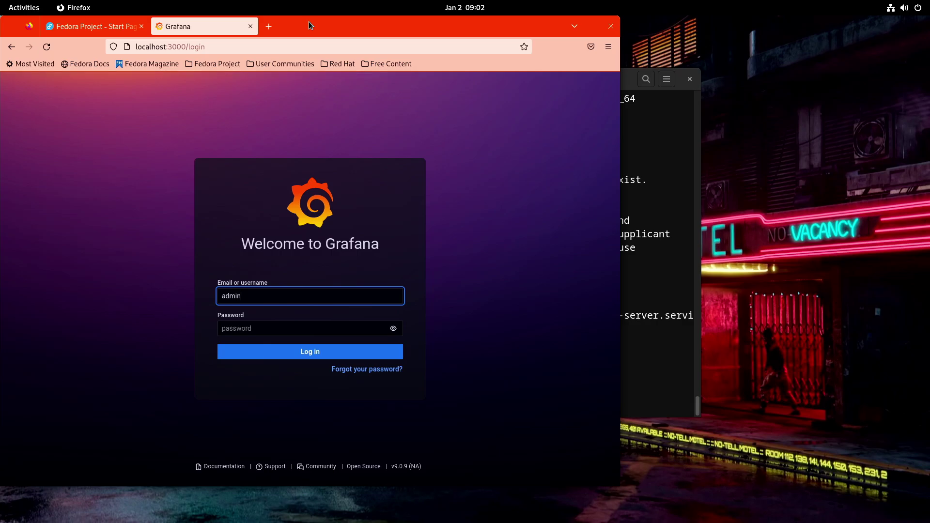
pyautogui.press('Tab')
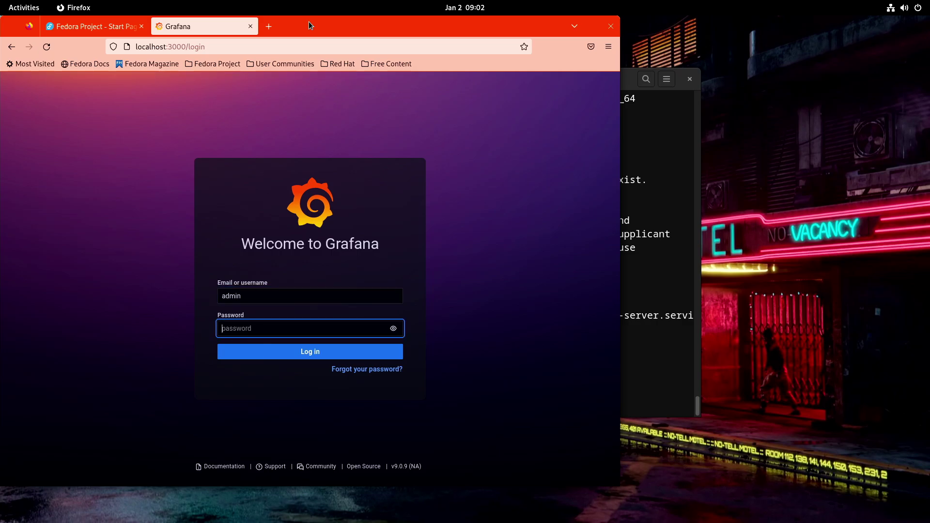
pyautogui.write('a')
pyautogui.press('Return')
pyautogui.click(309, 21)
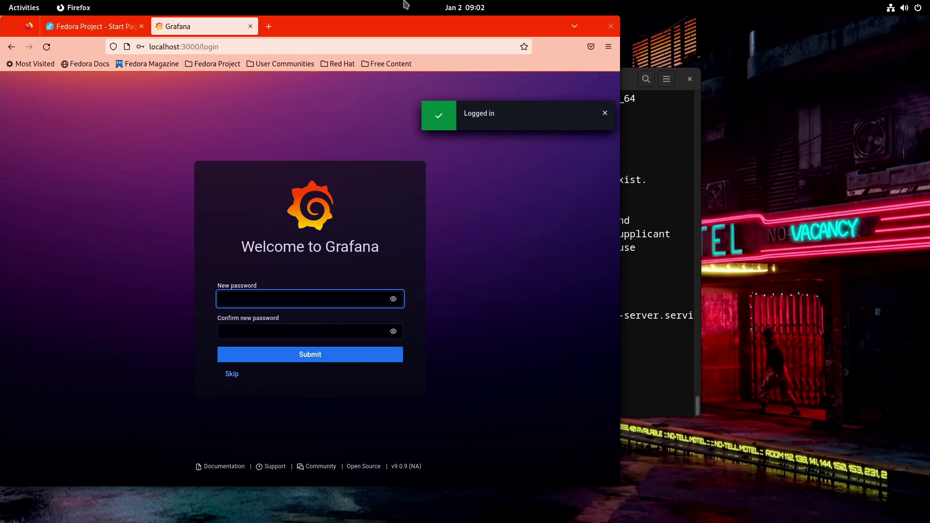
# - Set and confirm a new admin password, declining to save it in Firefox
pyautogui.click(239, 297)
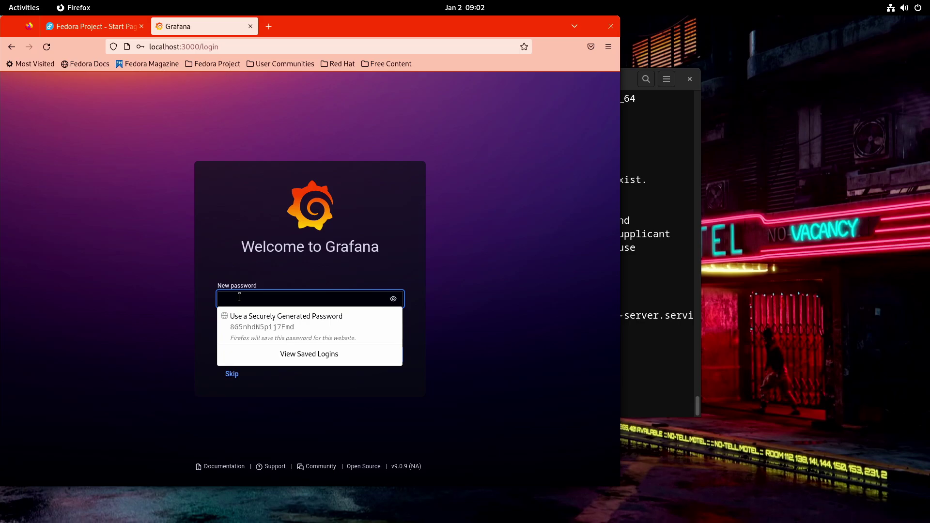
pyautogui.write('•••••••••')
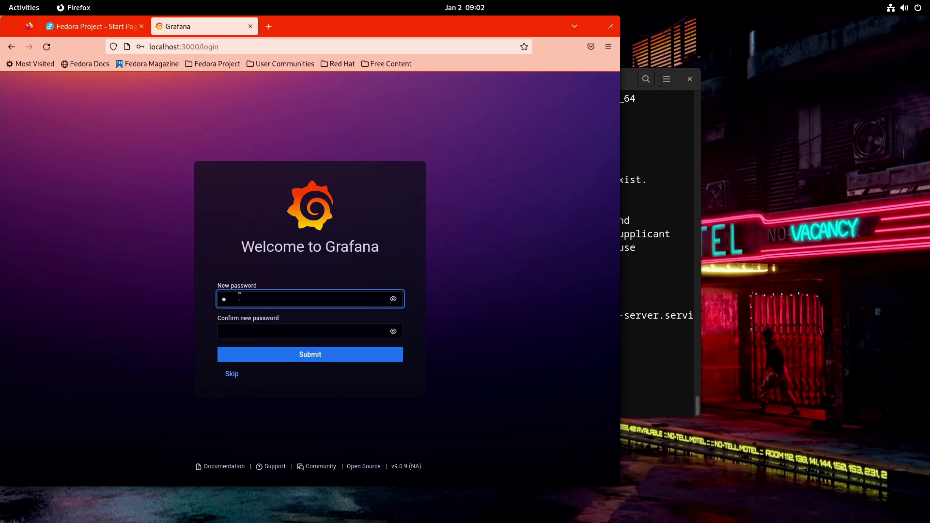
pyautogui.write('•')
pyautogui.press('Tab')
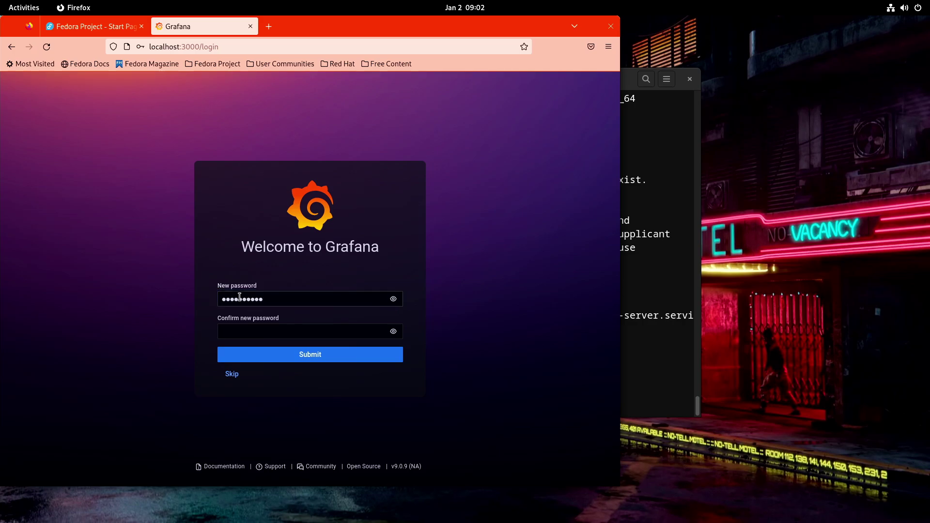
pyautogui.press('Tab')
pyautogui.write('••••••')
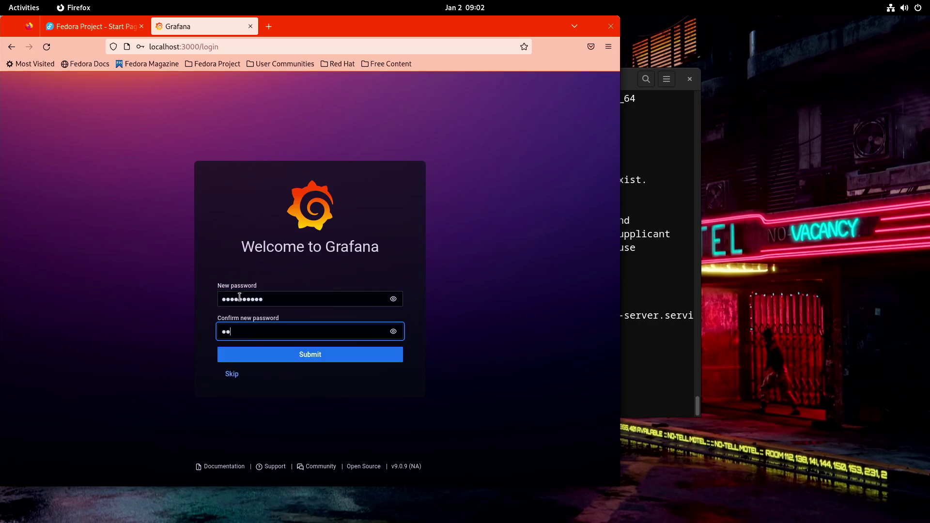
pyautogui.write('••••')
pyautogui.press('Return')
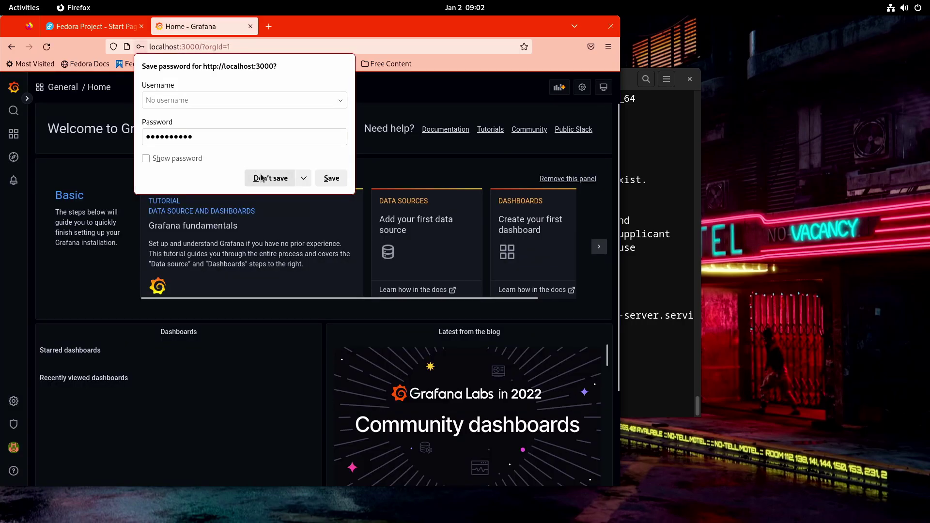
pyautogui.click(261, 177)
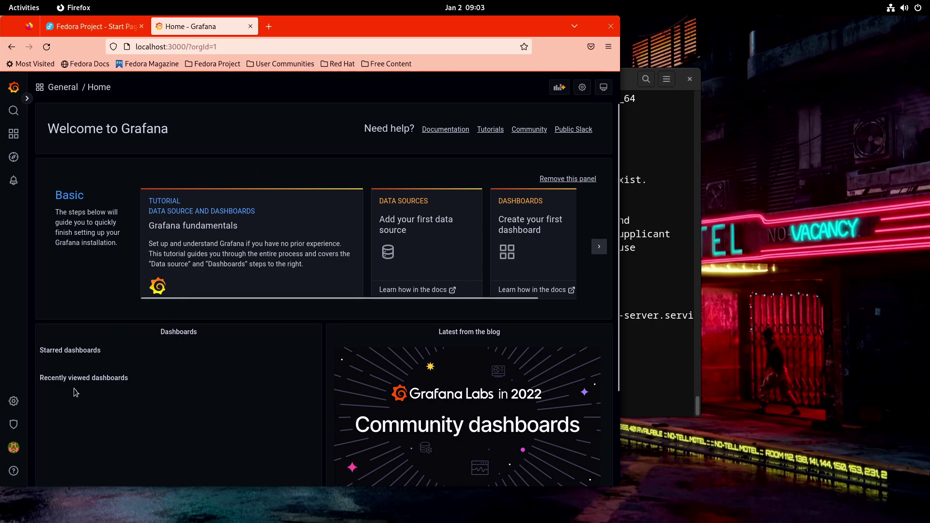
pyautogui.moveTo(9, 403)
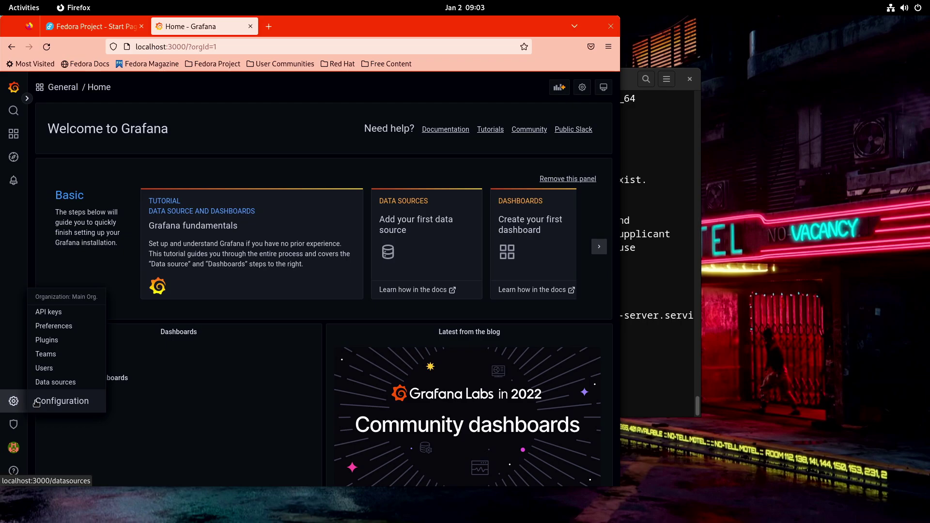
# - Find Performance Co-Pilot in the Plugins list and enable it
pyautogui.click(71, 342)
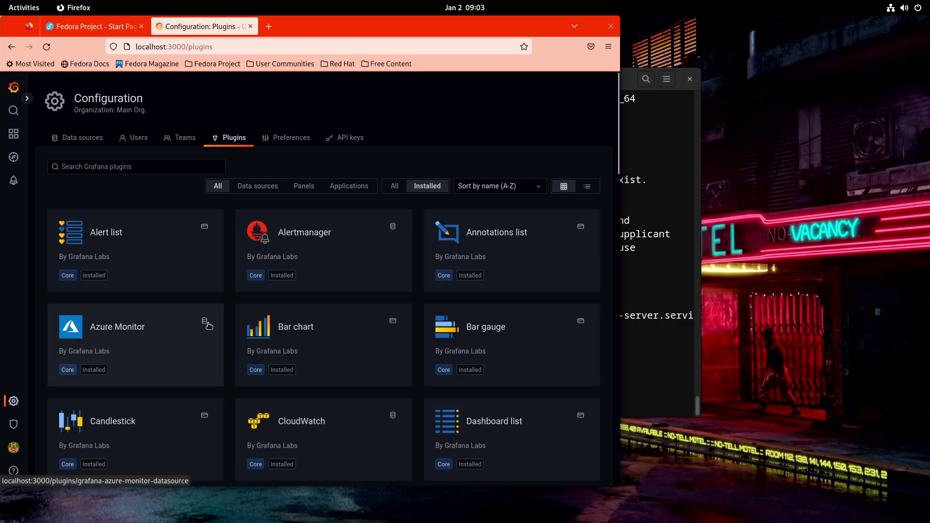
pyautogui.scroll(-12, 209, 325)
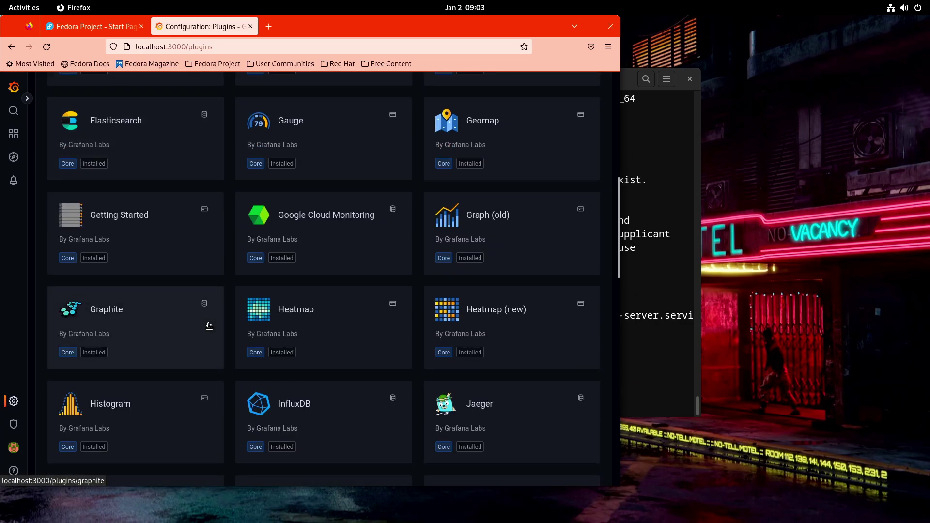
pyautogui.scroll(-2, 210, 325)
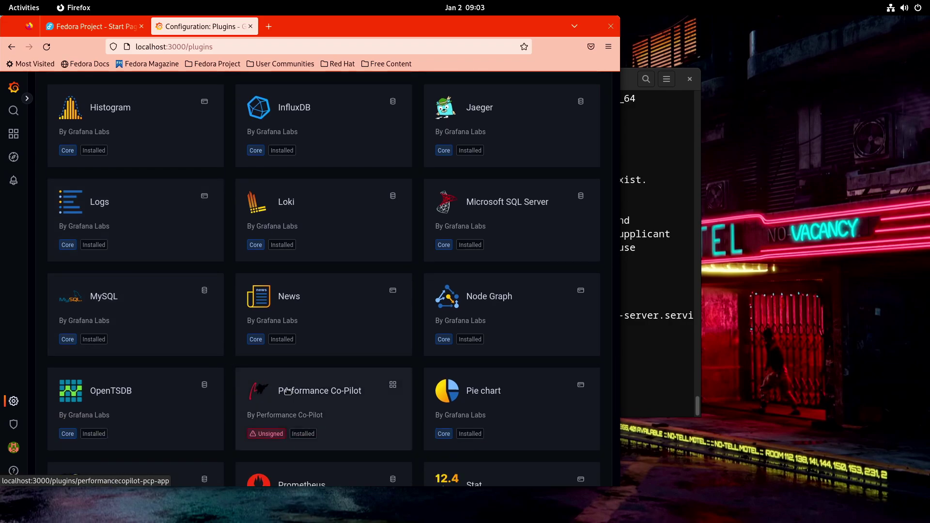
pyautogui.click(287, 391)
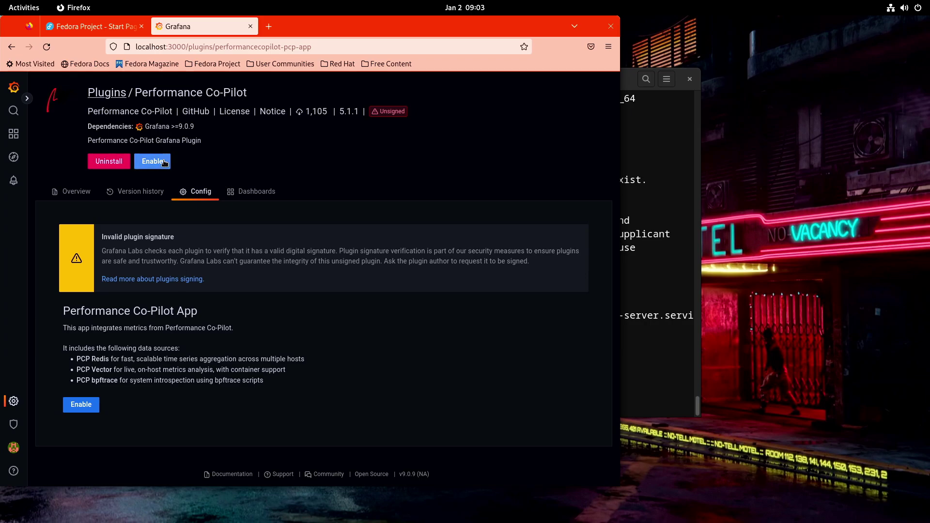
pyautogui.click(164, 162)
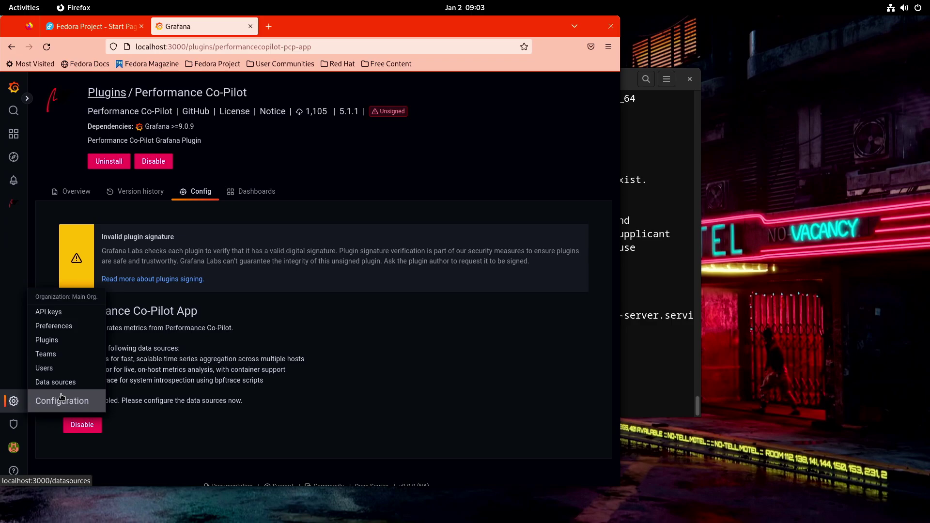
# - Open Data sources, choose Add data source, and scroll to the PCP Vector entry
pyautogui.click(67, 389)
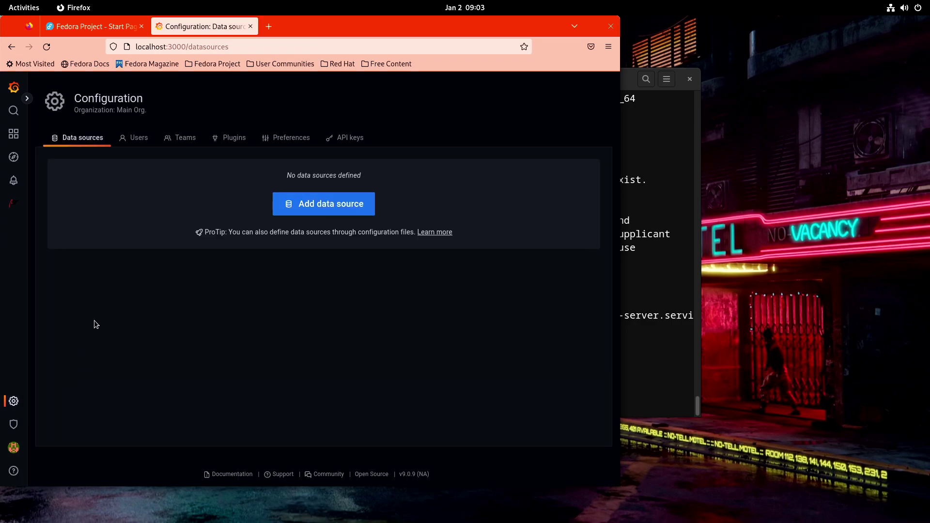
pyautogui.click(301, 209)
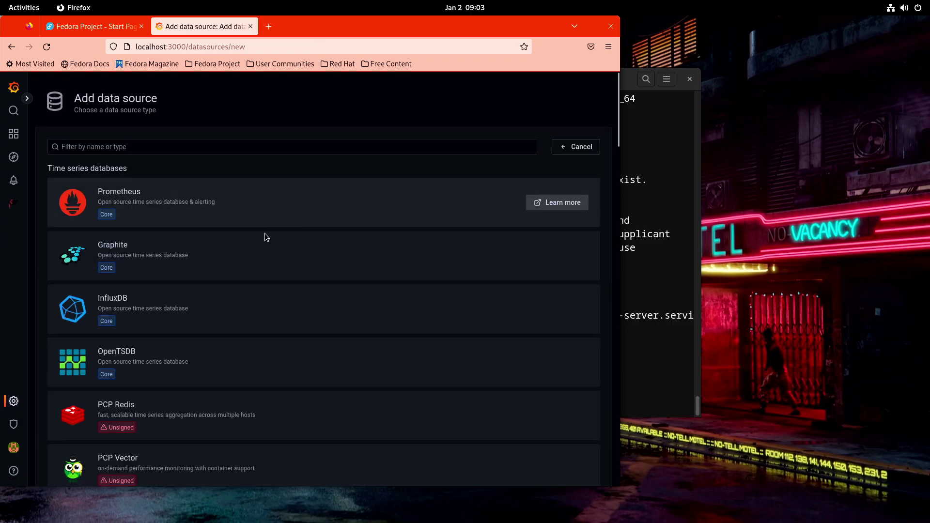
pyautogui.scroll(-3, 157, 405)
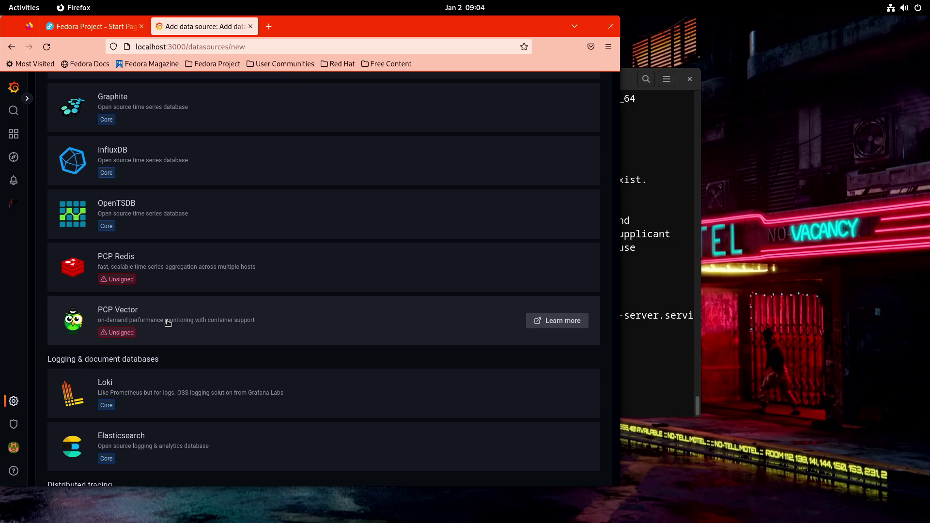
pyautogui.click(168, 322)
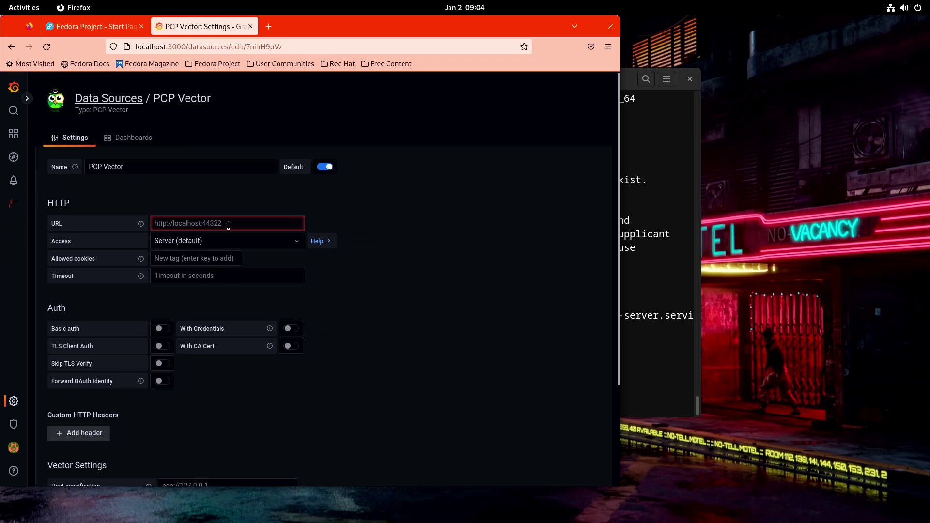
pyautogui.click(261, 225)
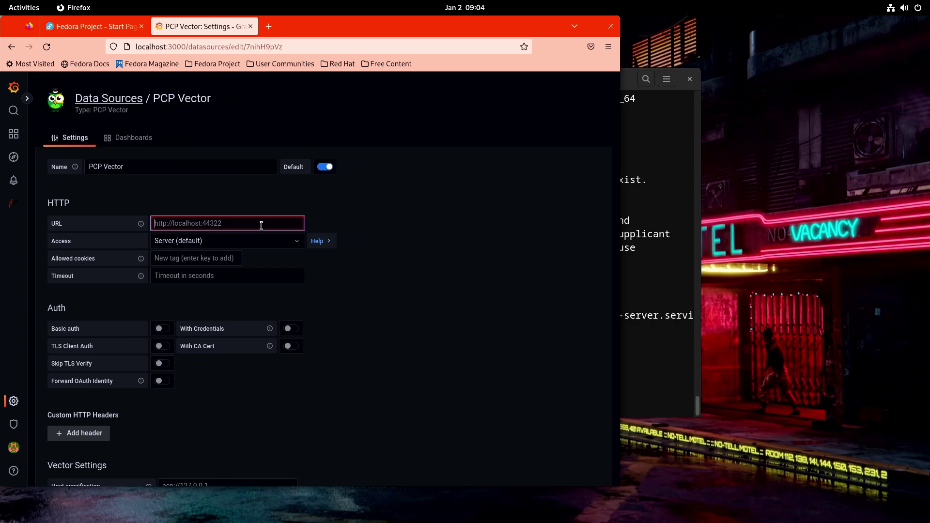
pyautogui.write('http://localhost')
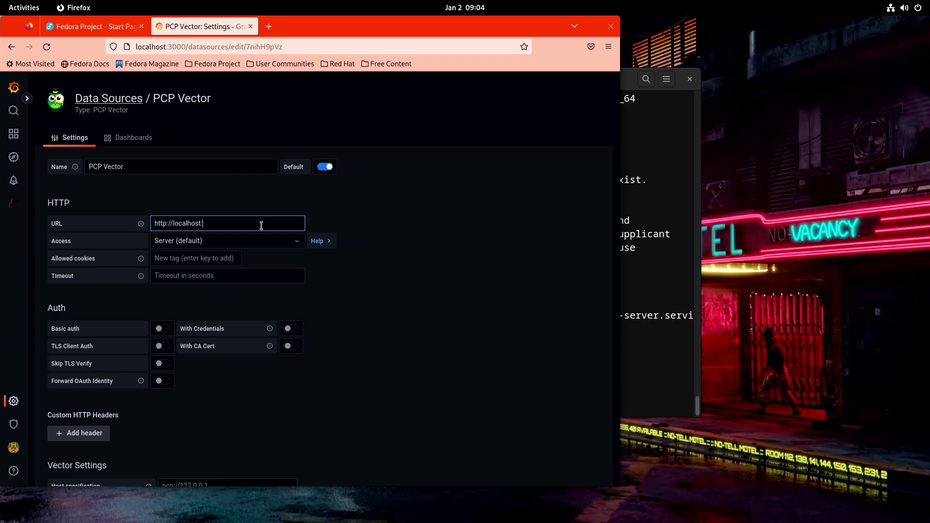
pyautogui.write(':433')
pyautogui.write('2')
pyautogui.press('BackSpace')
pyautogui.press('BackSpace')
pyautogui.write('44322')
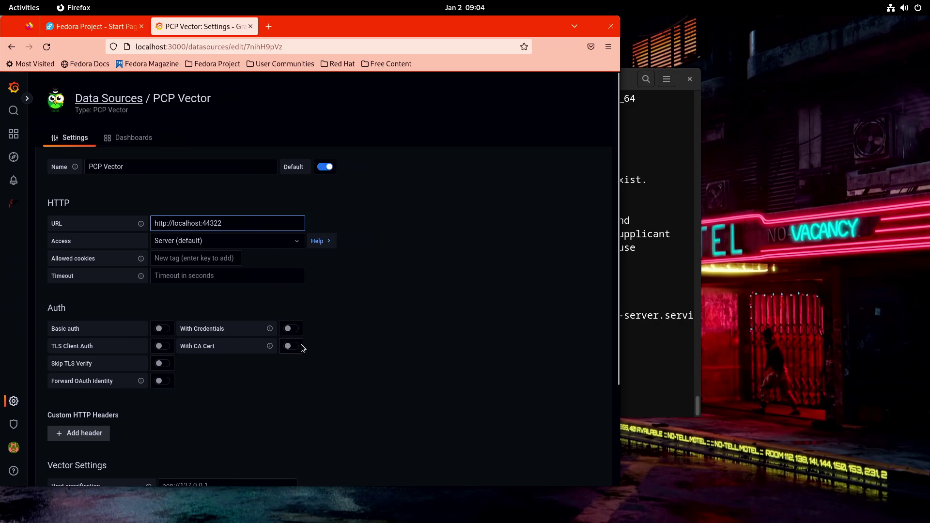
pyautogui.scroll(-3, 301, 345)
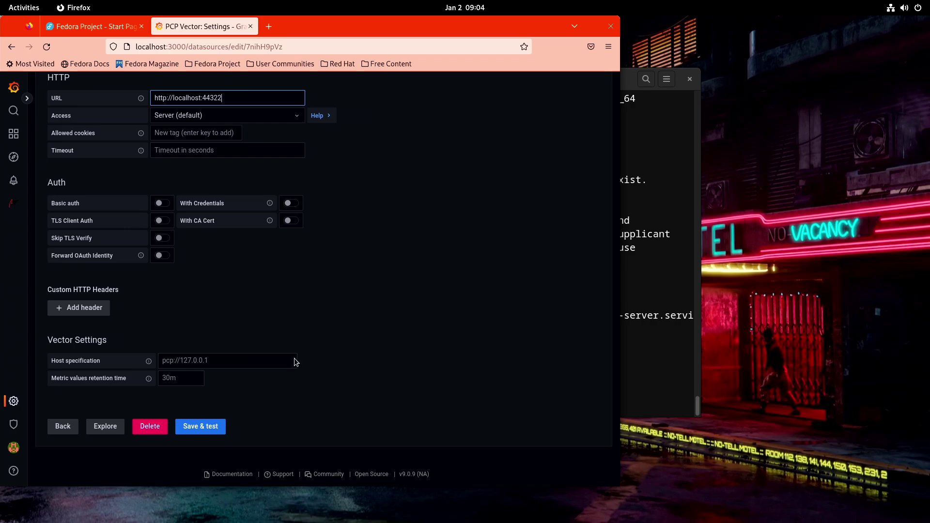
pyautogui.click(200, 429)
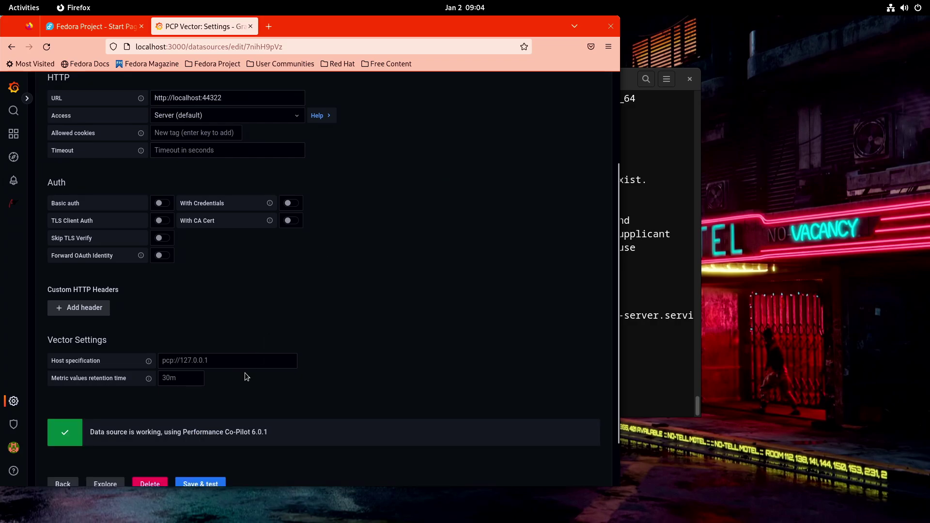
pyautogui.scroll(-2, 245, 376)
pyautogui.scroll(5, 245, 373)
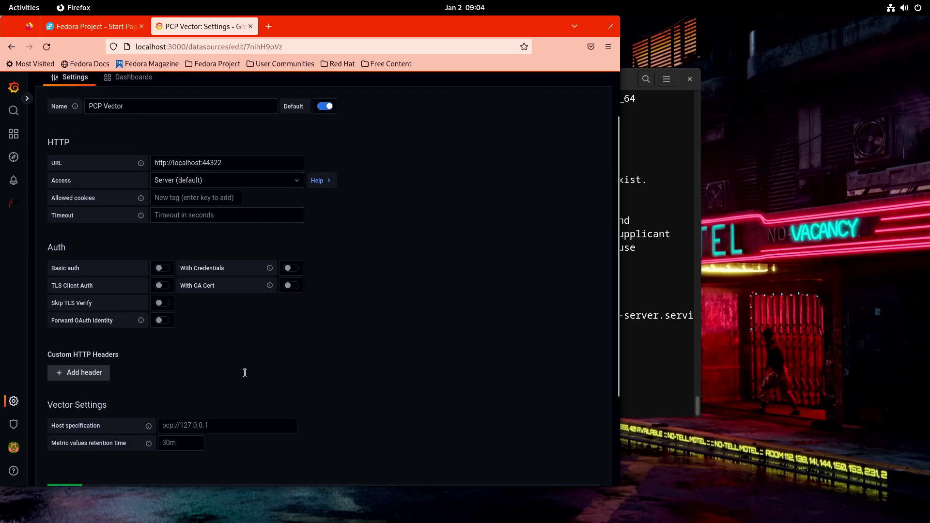
pyautogui.moveTo(11, 141)
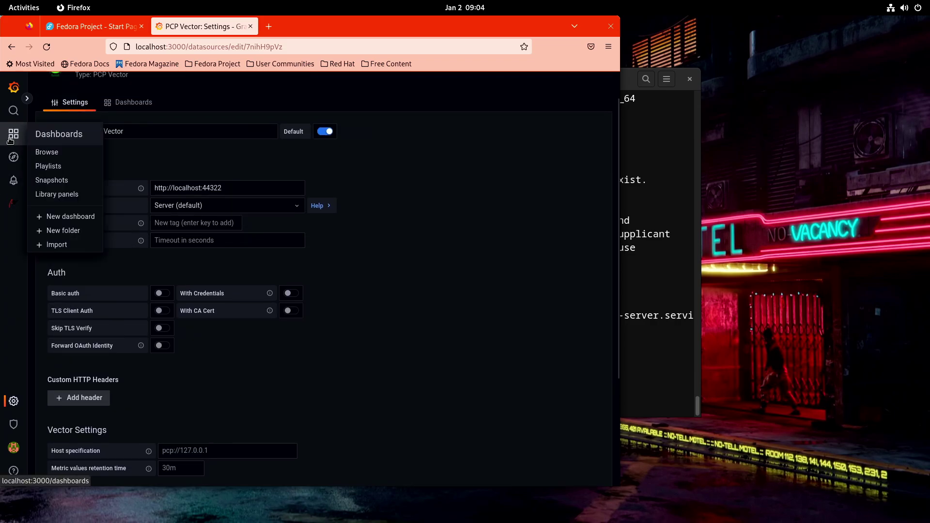
pyautogui.click(36, 134)
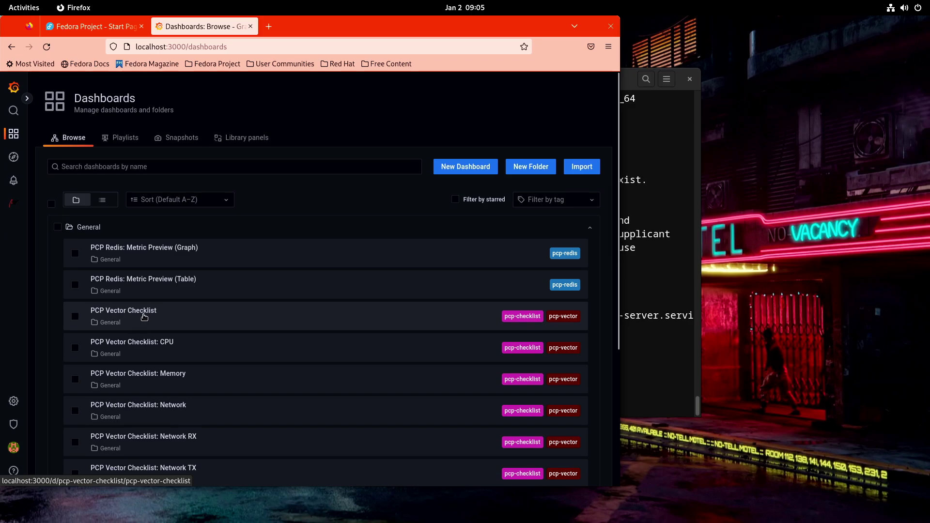
# - Open the PCP Vector Checklist dashboard and check its time range and settings without changes
pyautogui.click(144, 317)
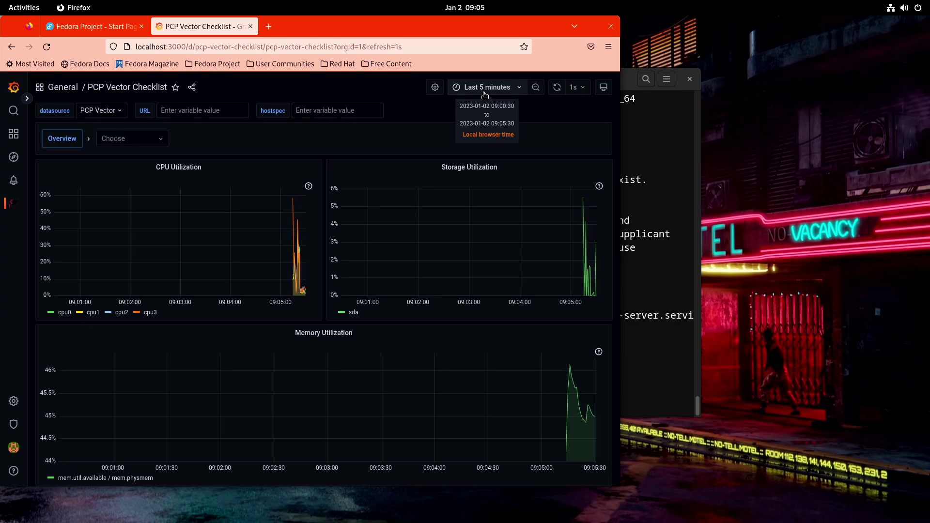
pyautogui.click(504, 88)
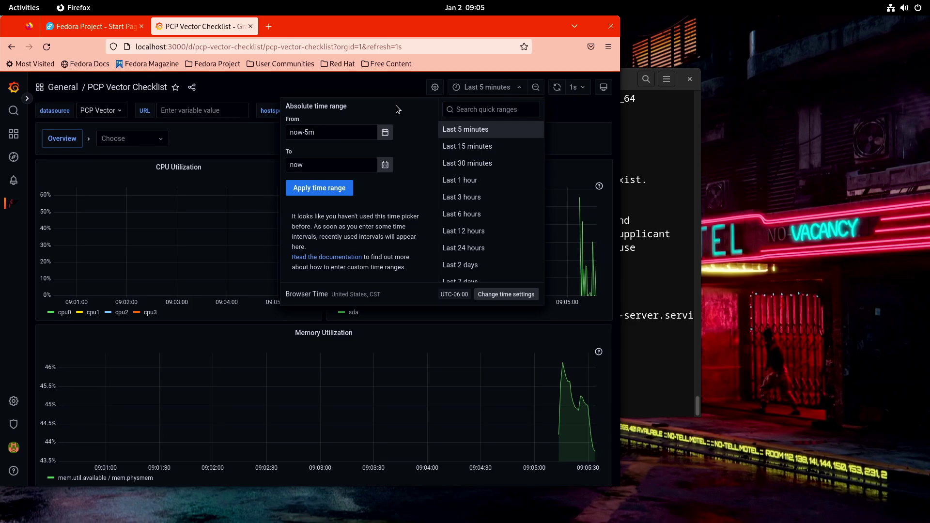
pyautogui.click(218, 136)
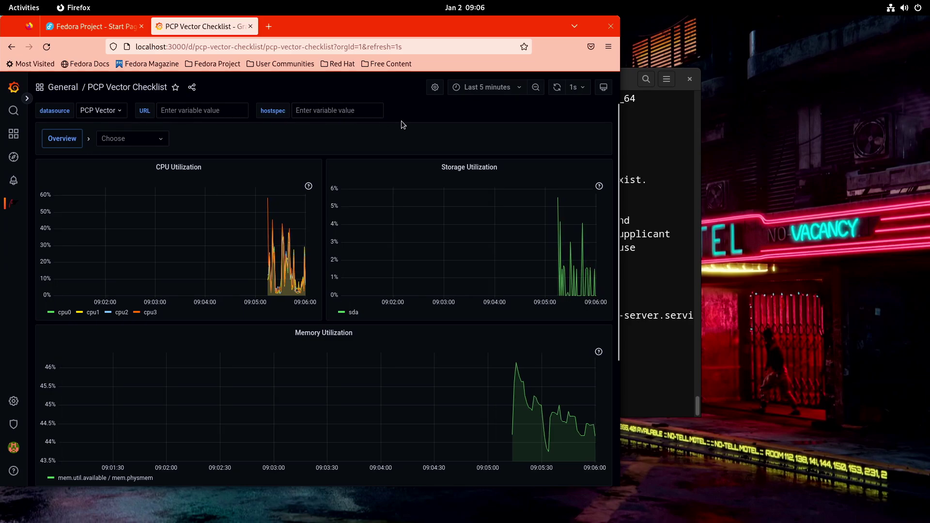
pyautogui.click(437, 87)
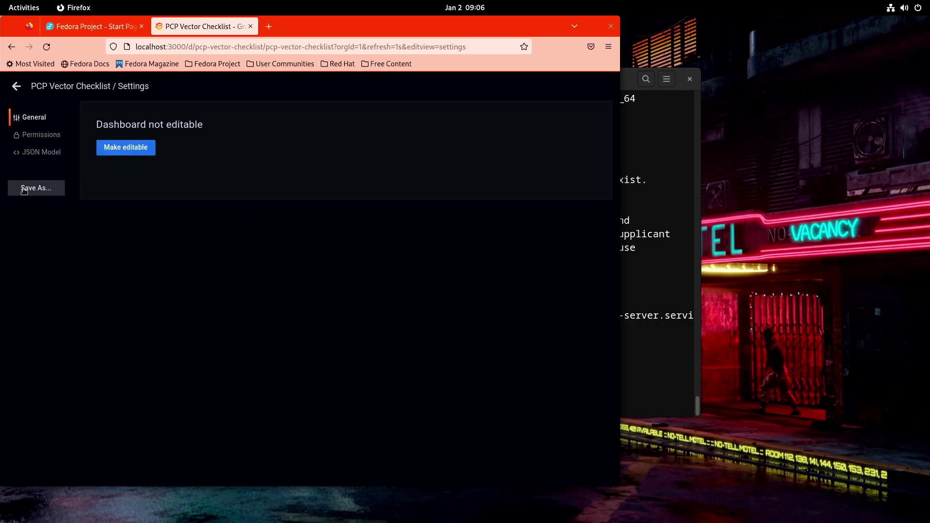
pyautogui.click(18, 90)
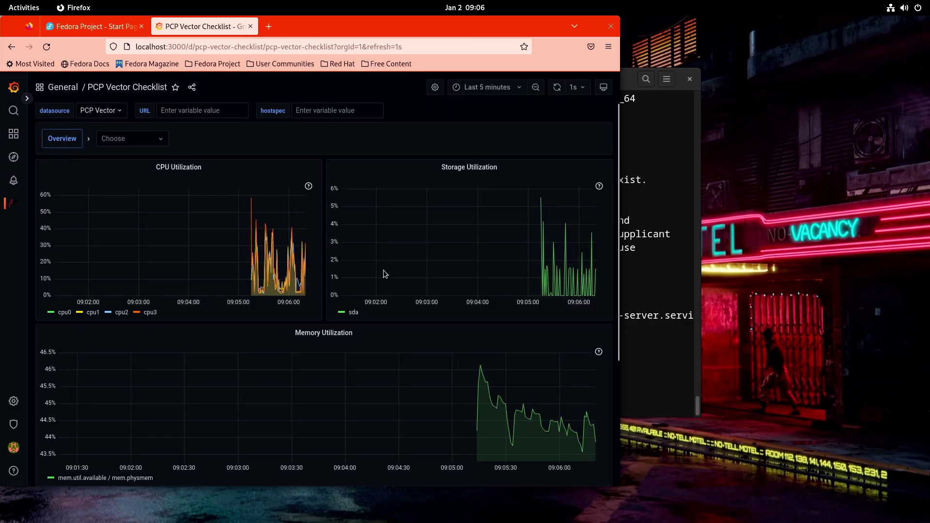
# - Scroll through the overview panels and look at the checklist category list
pyautogui.scroll(-2, 385, 274)
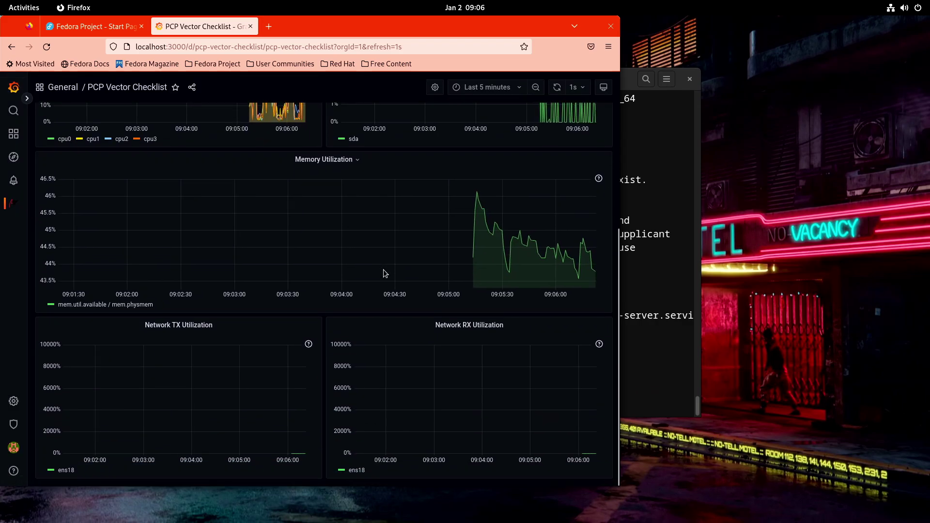
pyautogui.scroll(2, 385, 274)
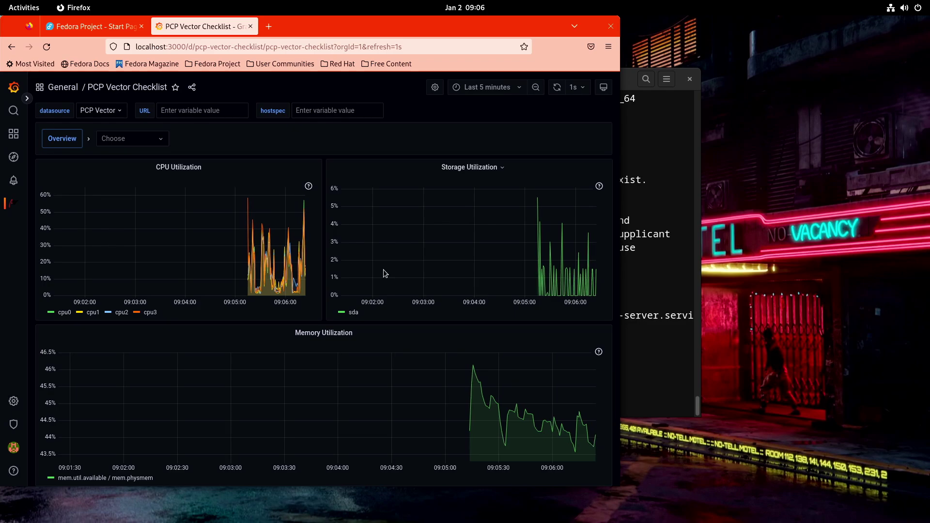
pyautogui.click(135, 140)
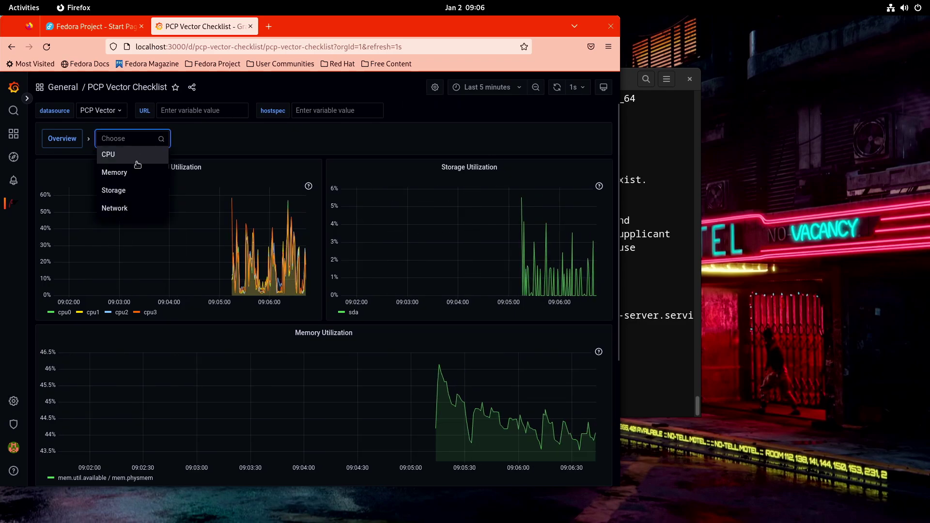
pyautogui.click(249, 141)
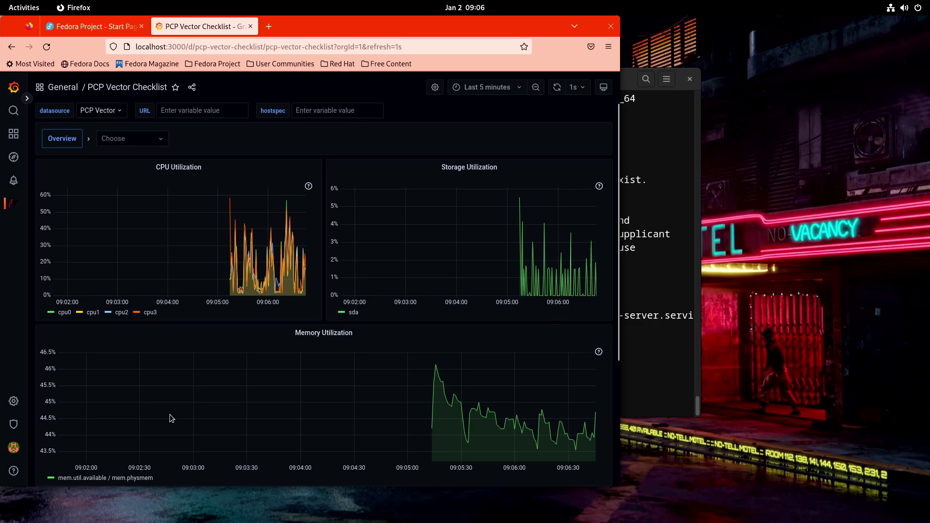
pyautogui.scroll(-5, 169, 413)
pyautogui.scroll(-3, 169, 412)
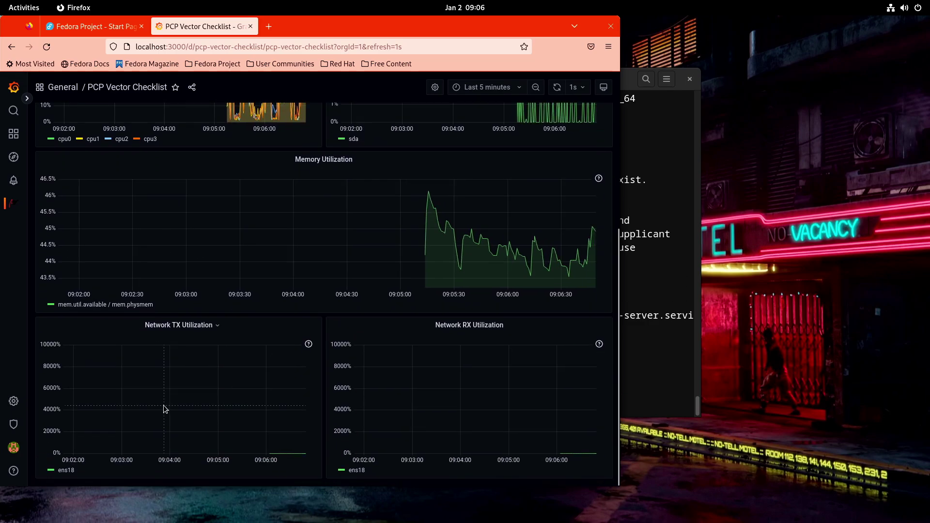
pyautogui.scroll(6, 165, 405)
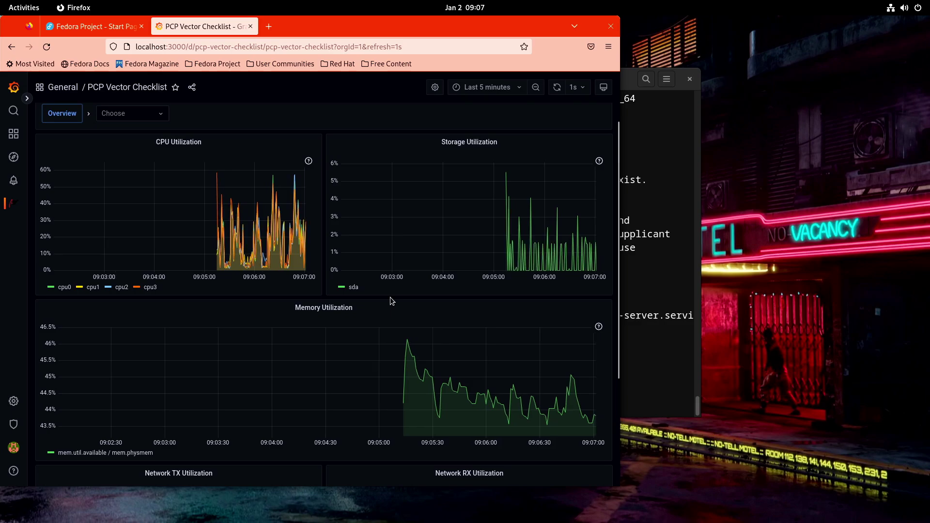
# - Switch to the Network checklist dashboard showing TX and RX utilization for ens18
pyautogui.scroll(-2, 390, 300)
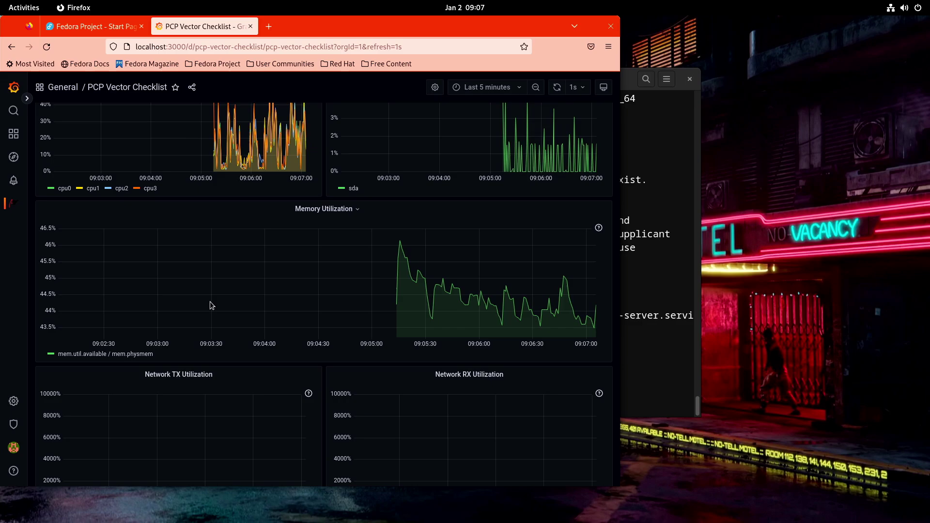
pyautogui.scroll(-1, 211, 305)
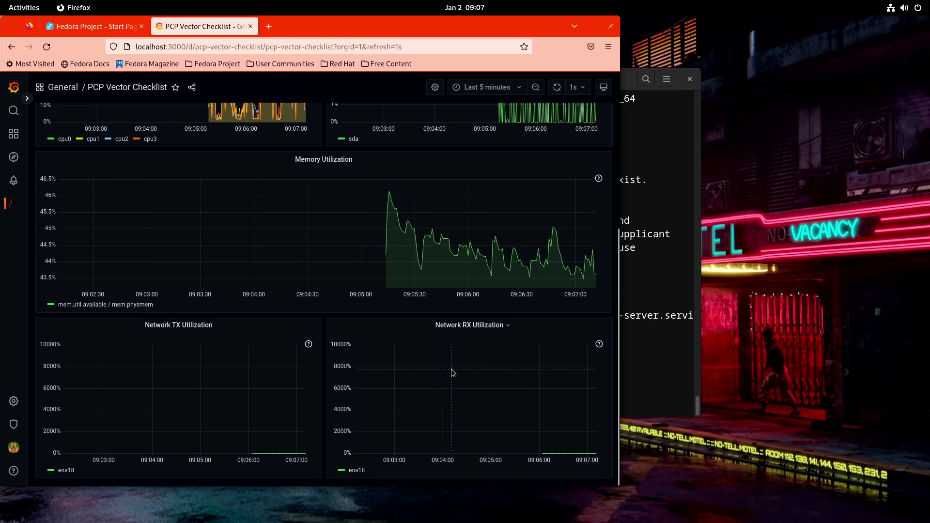
pyautogui.scroll(4, 452, 370)
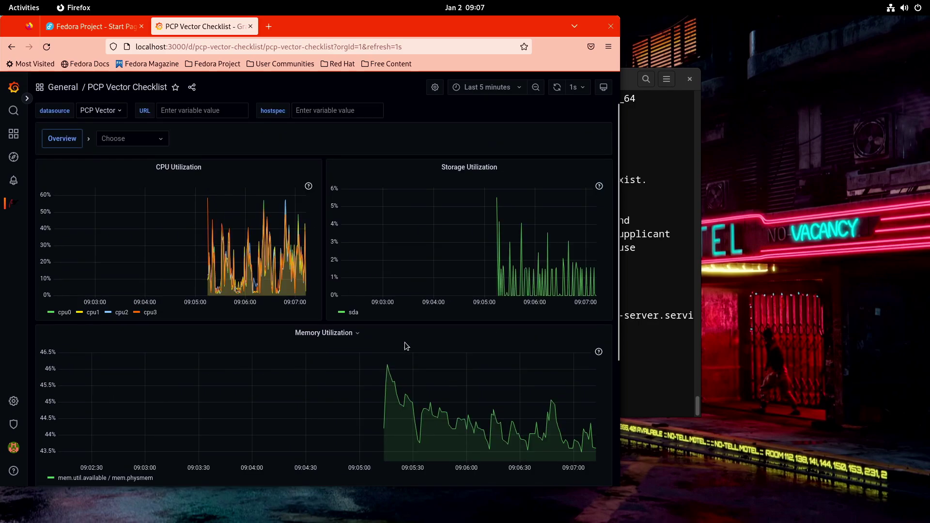
pyautogui.click(136, 138)
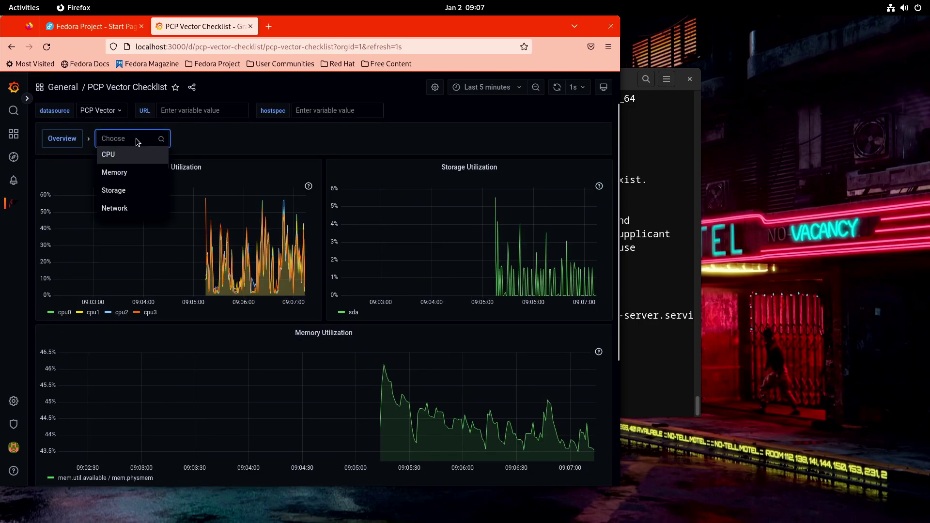
pyautogui.click(133, 208)
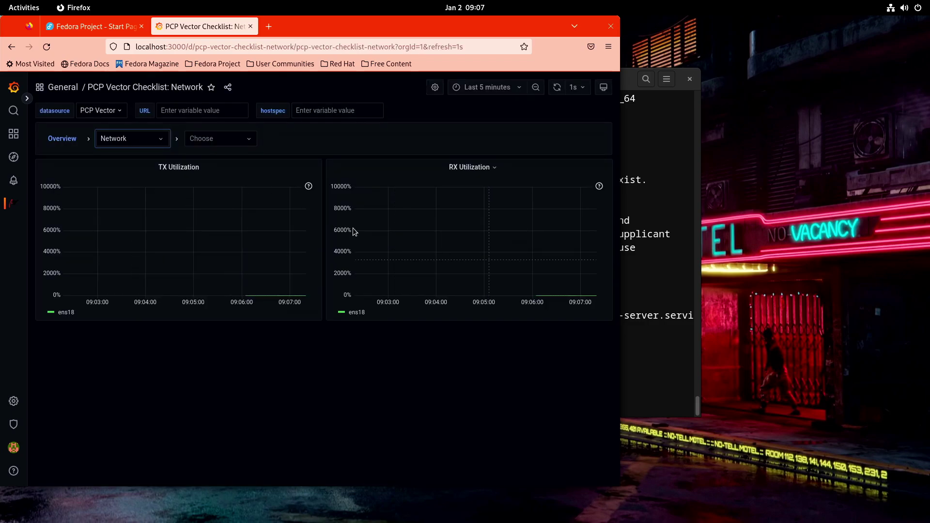
# - Switch to the Storage checklist and review the Average block size warning for disk sda
pyautogui.click(156, 143)
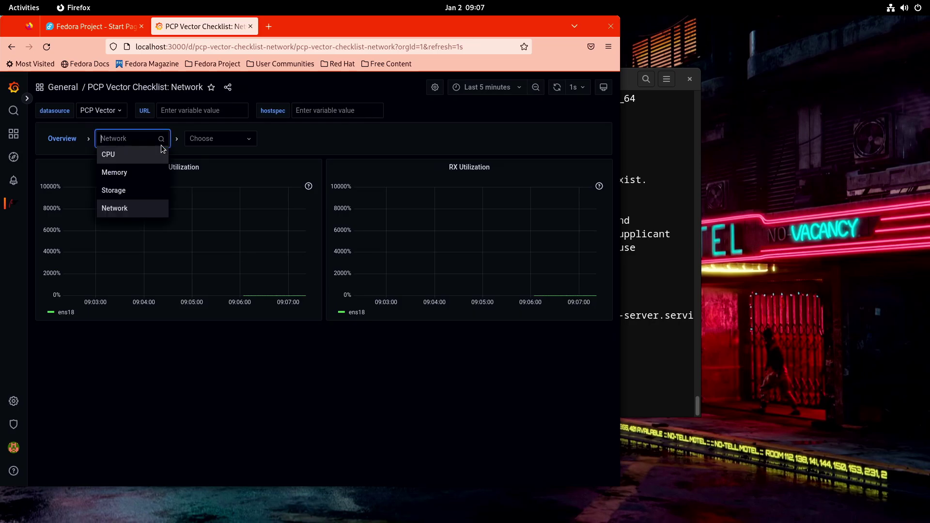
pyautogui.click(140, 192)
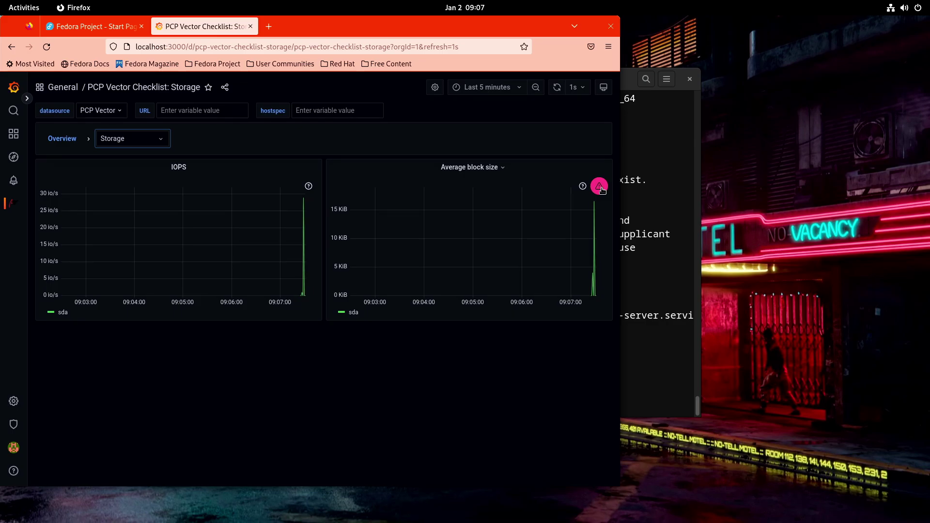
pyautogui.click(599, 187)
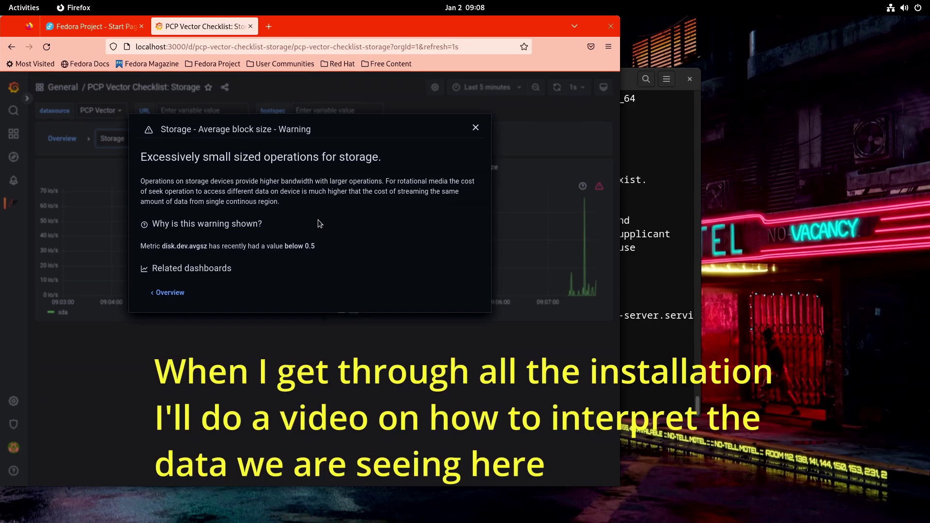
pyautogui.click(475, 127)
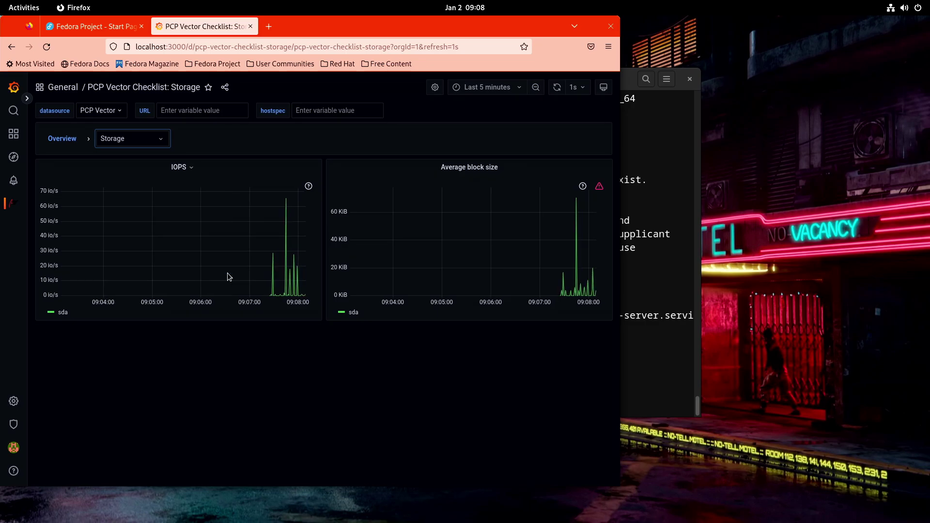
pyautogui.click(122, 149)
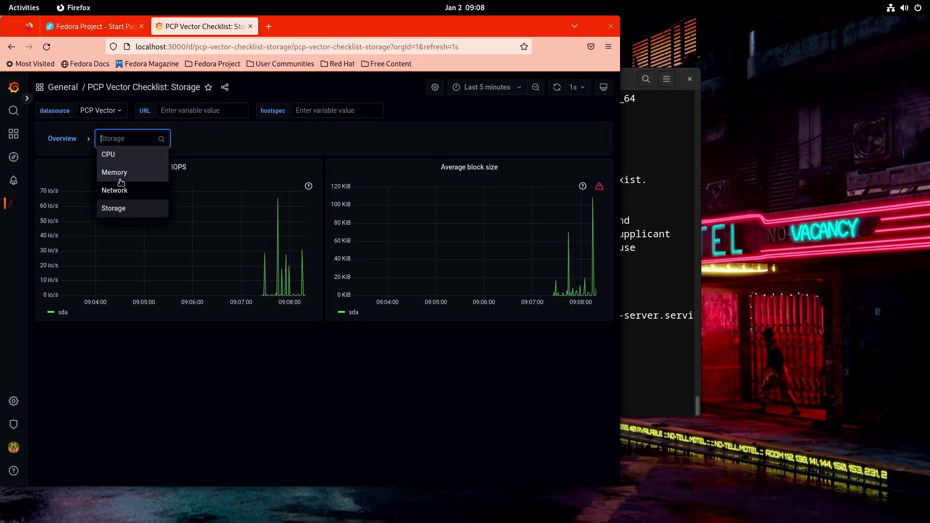
# - Choose Memory to view swapping, reclaim efficiency and huge page fragmentation charts
pyautogui.click(121, 173)
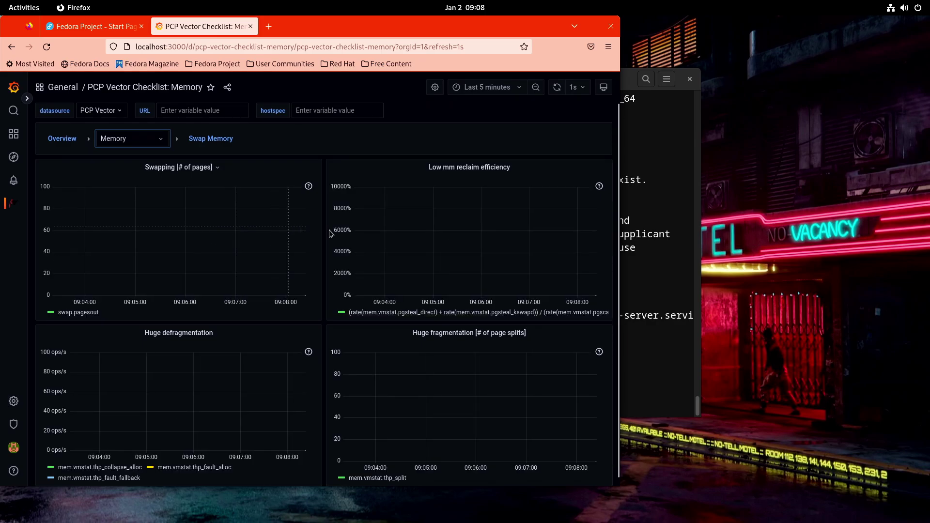
pyautogui.scroll(-1, 459, 252)
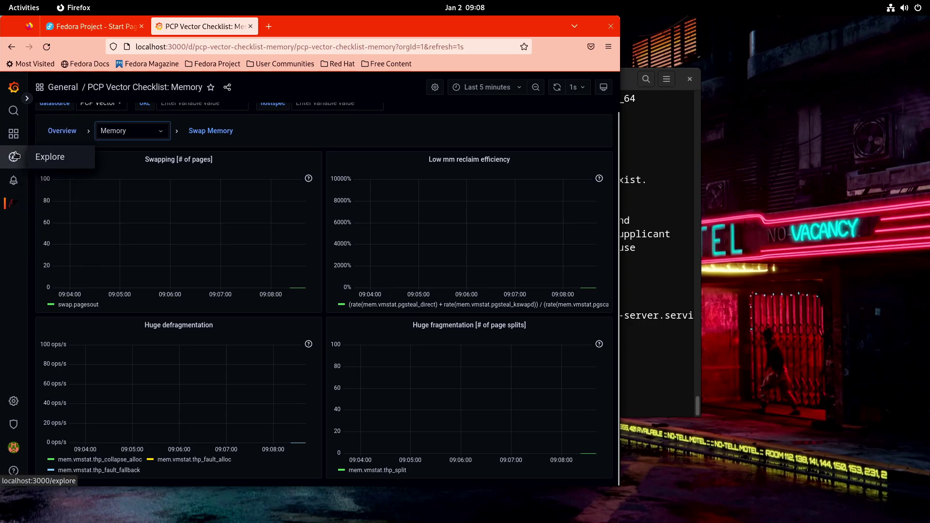
# - From the dashboards list, view PCP Vector Checklist: CPU, then open PCP Vector Checklist: Swap Memory
pyautogui.click(15, 134)
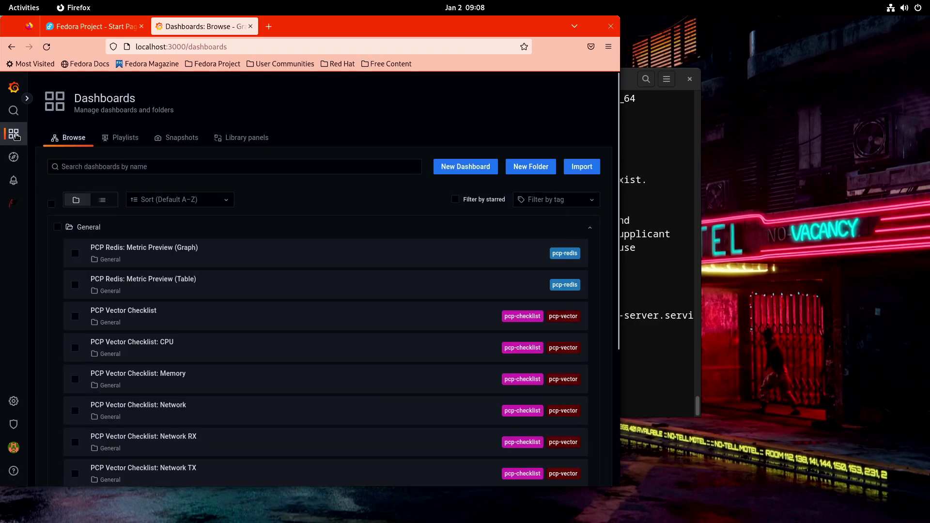
pyautogui.scroll(-2, 203, 325)
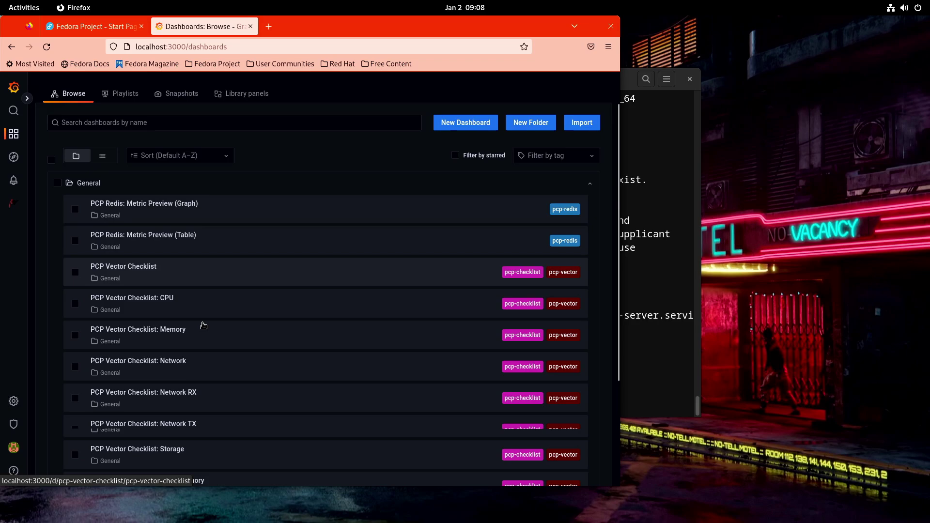
pyautogui.scroll(-4, 203, 325)
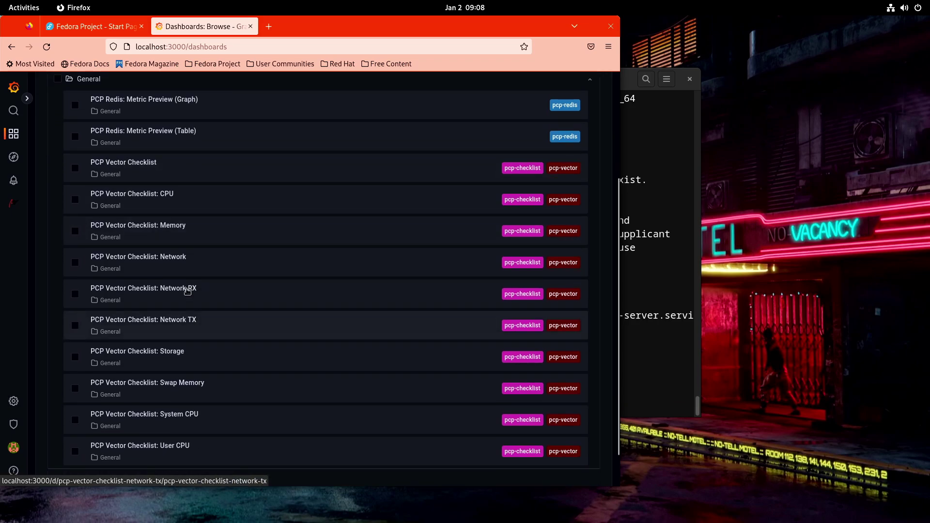
pyautogui.click(139, 200)
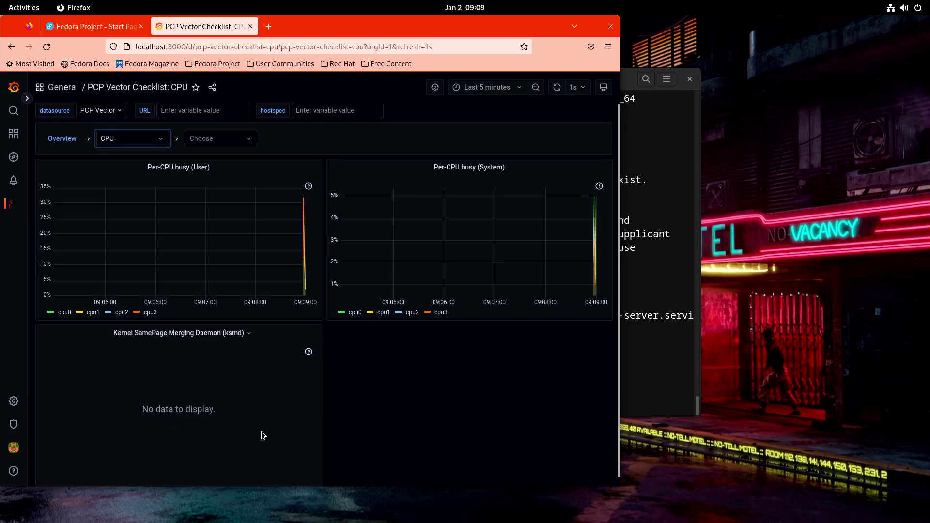
pyautogui.hotkey('alt', 'Left')
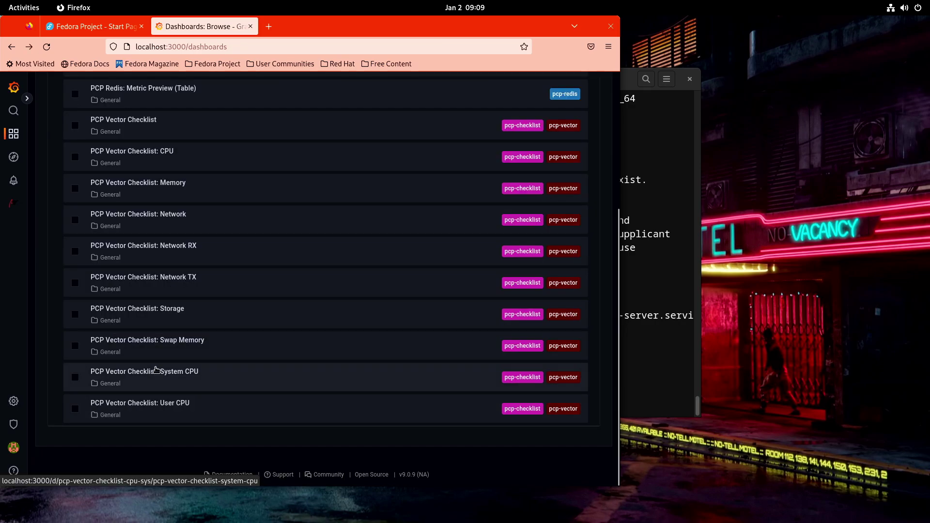
pyautogui.click(158, 345)
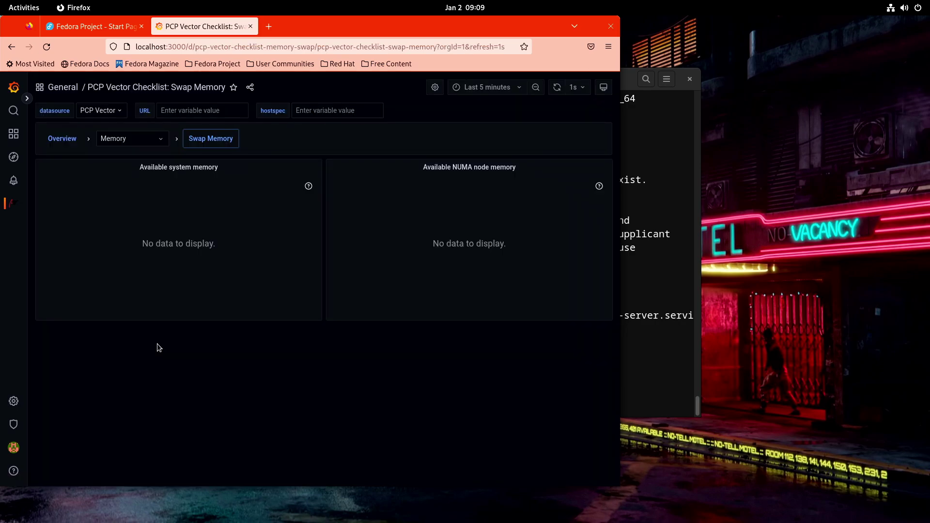